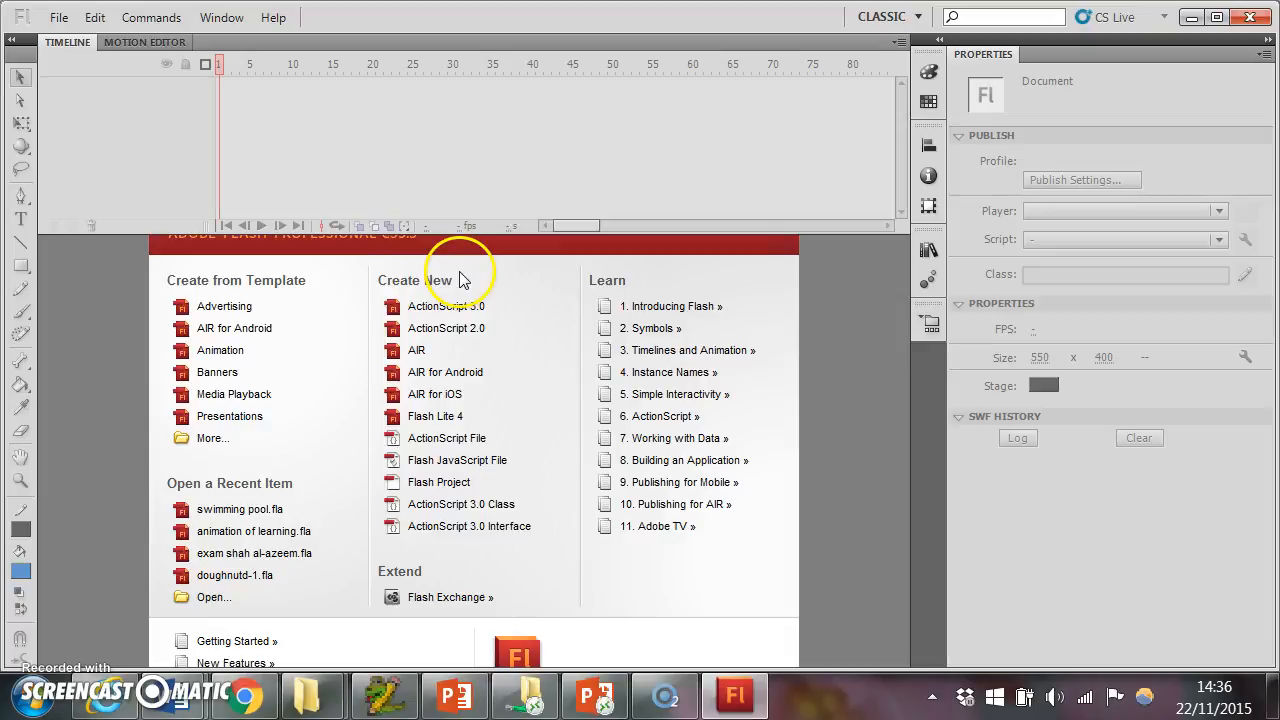
Step: Create a new ActionScript 2.0 document and rename its first layer as Background
{"action": "left_click", "coordinate": [462, 340]}
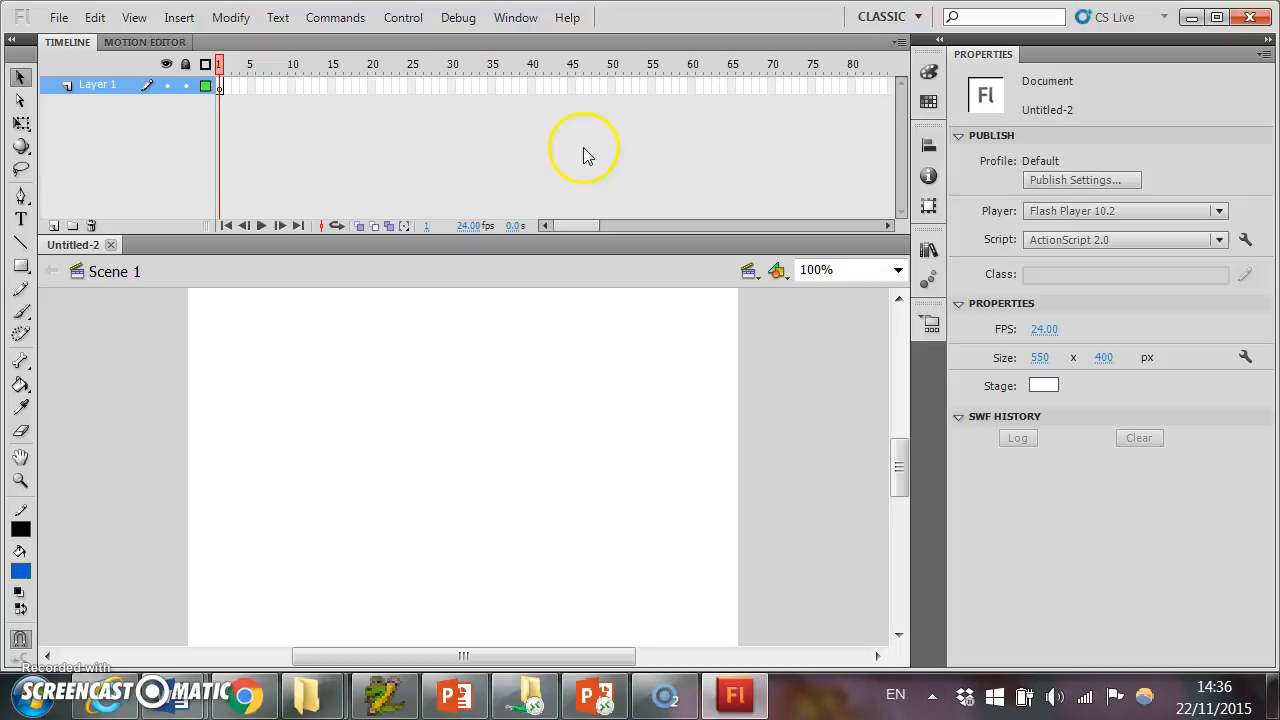
{"action": "double_click", "coordinate": [104, 86]}
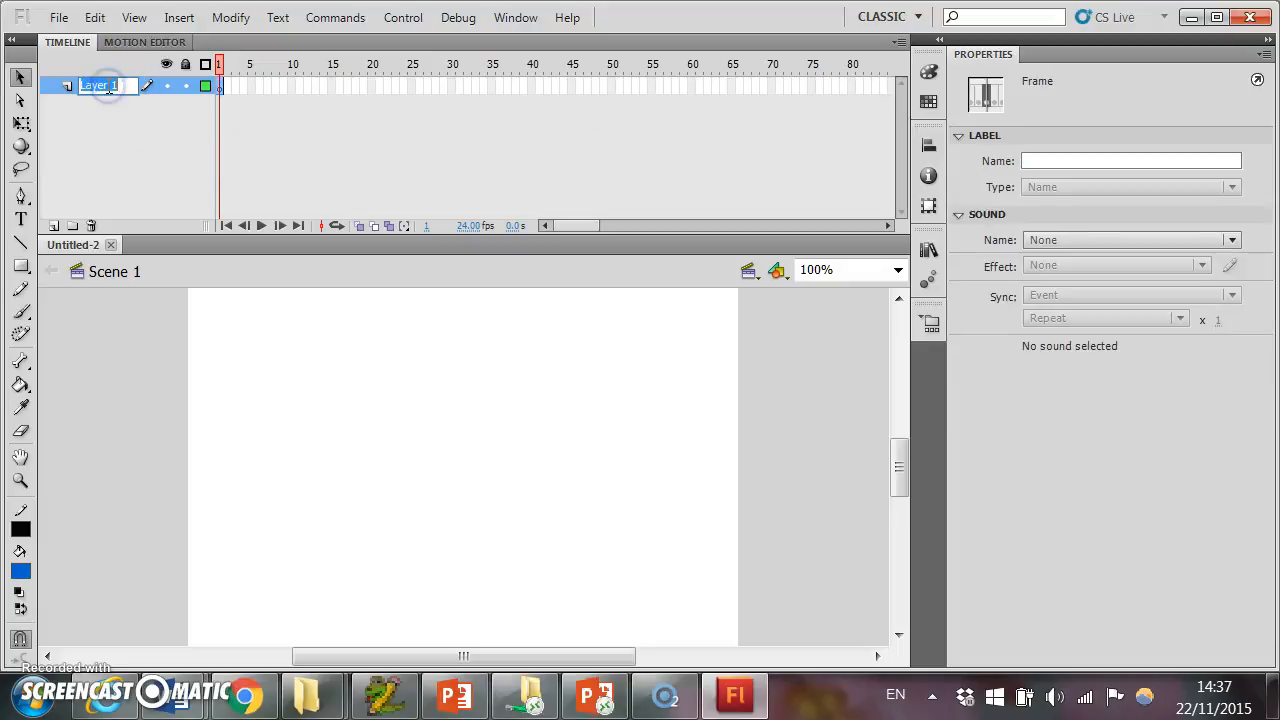
{"action": "type", "text": "Background"}
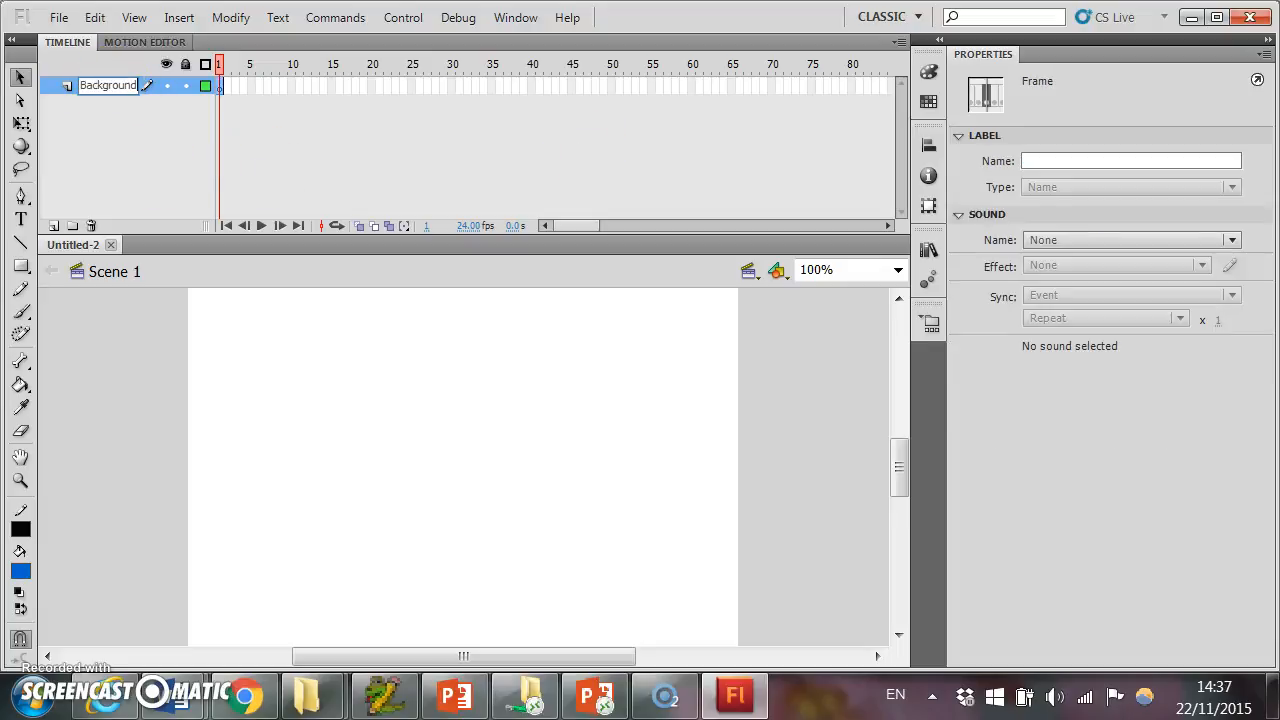
{"action": "key", "text": "Return"}
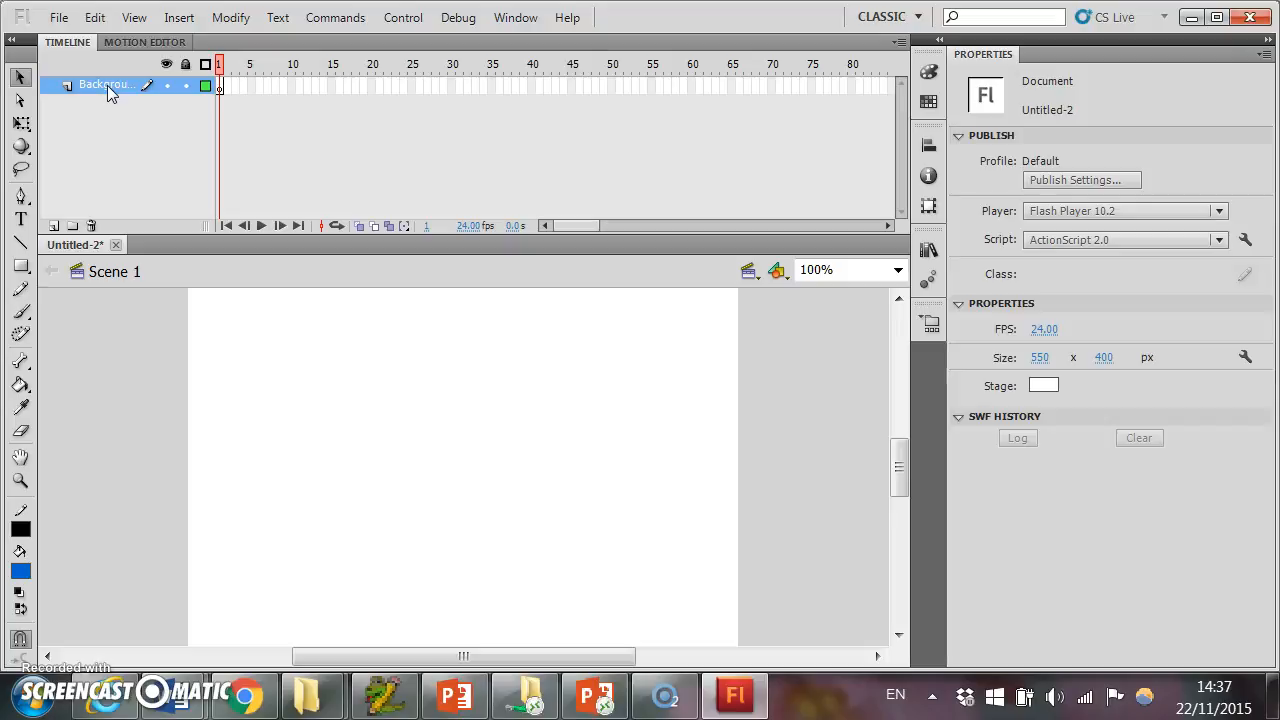
Step: Set the fill colour to green and the stroke colour to none for drawing shapes
{"action": "left_click", "coordinate": [17, 268]}
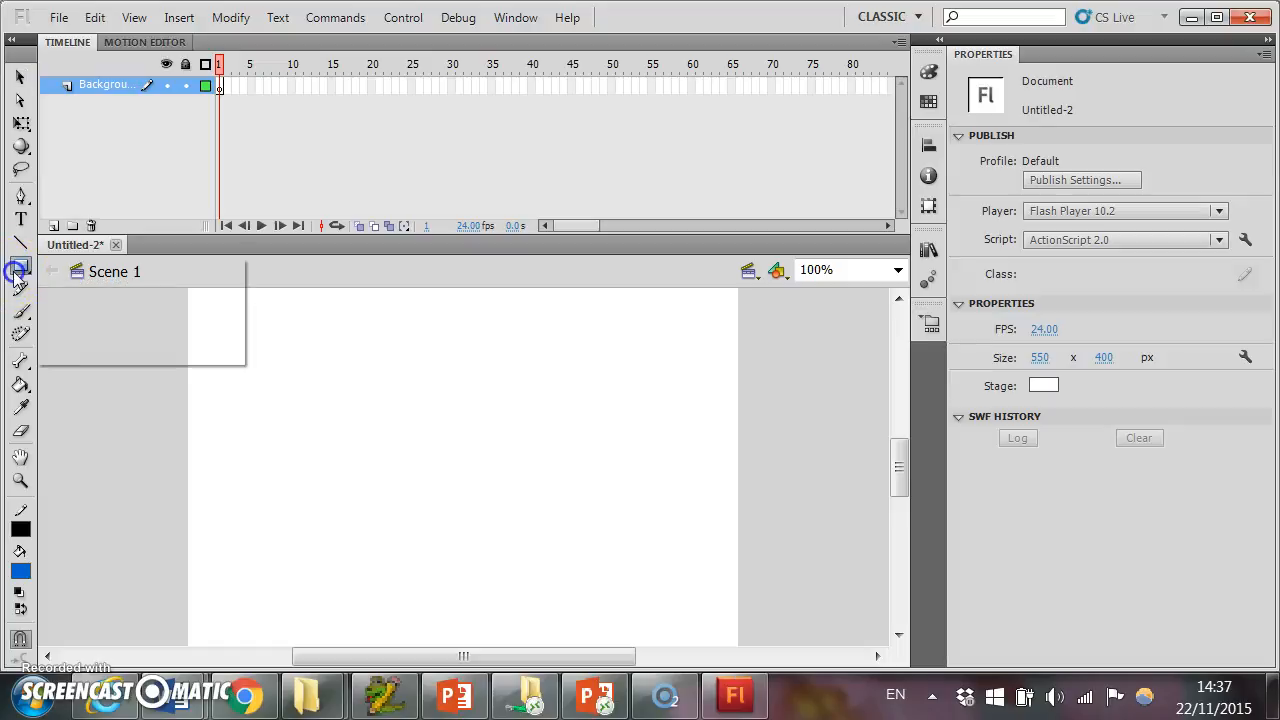
{"action": "left_click", "coordinate": [100, 288]}
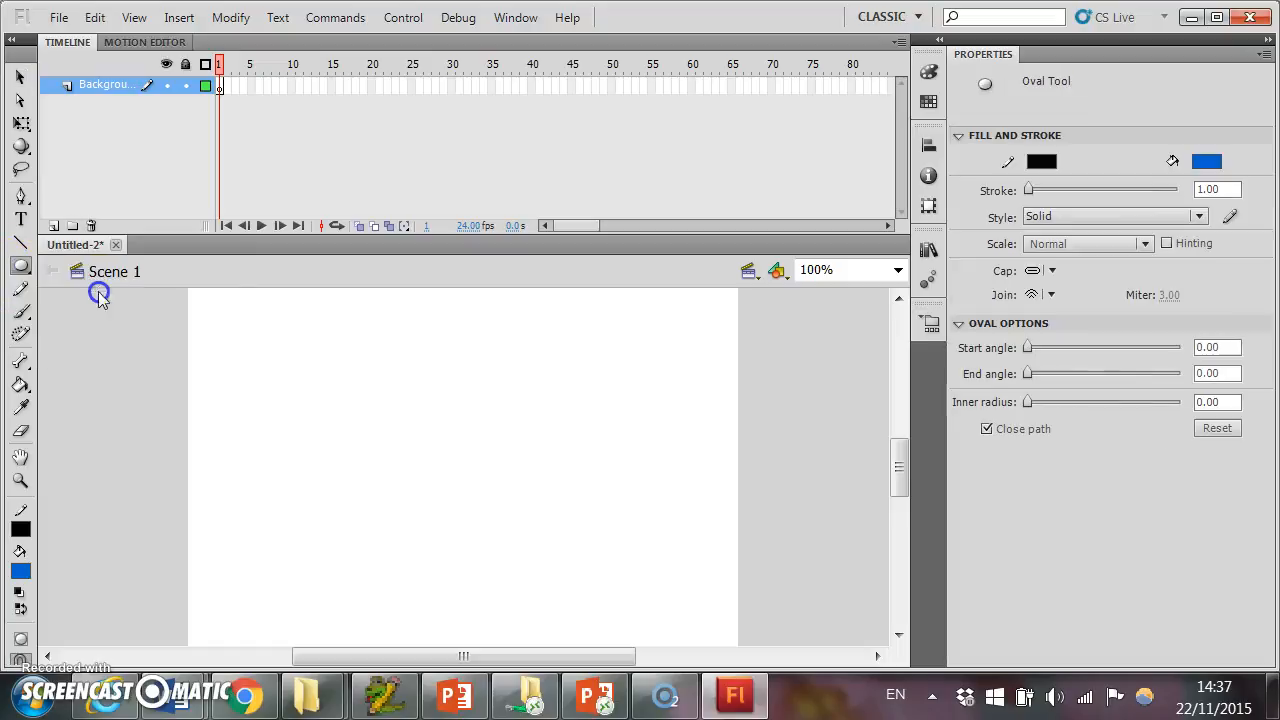
{"action": "left_click", "coordinate": [22, 386]}
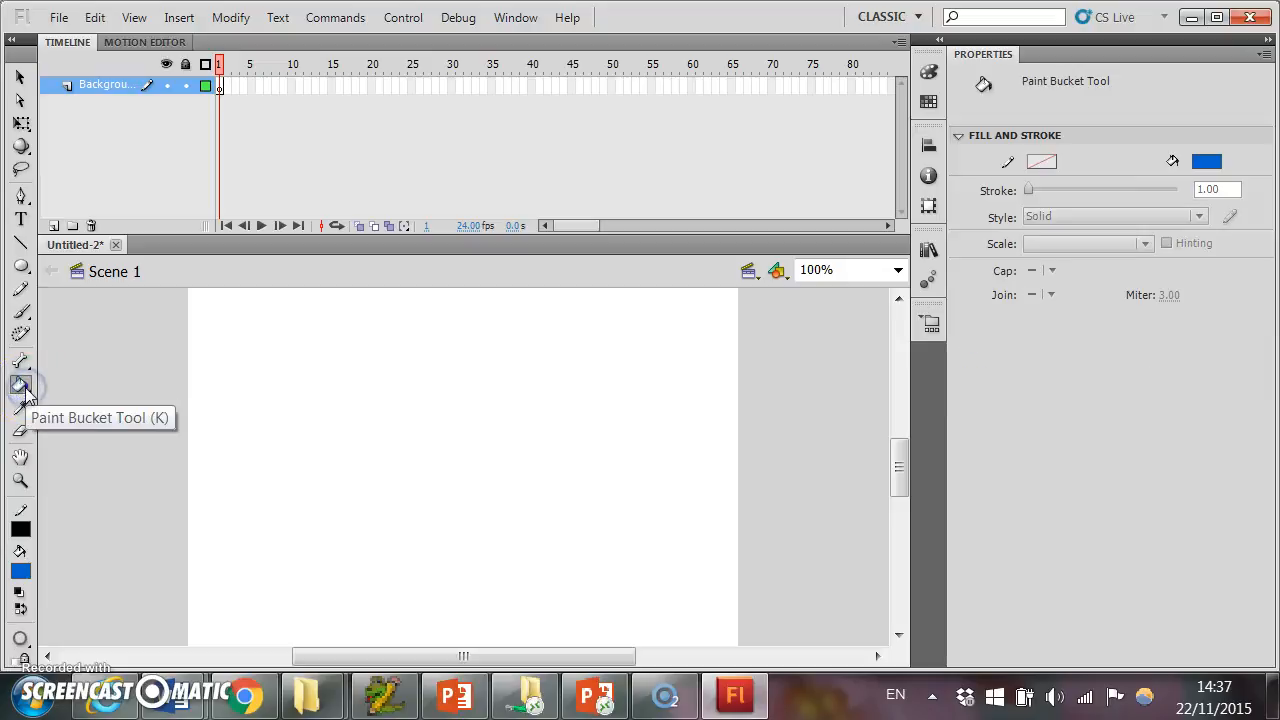
{"action": "left_click", "coordinate": [22, 386]}
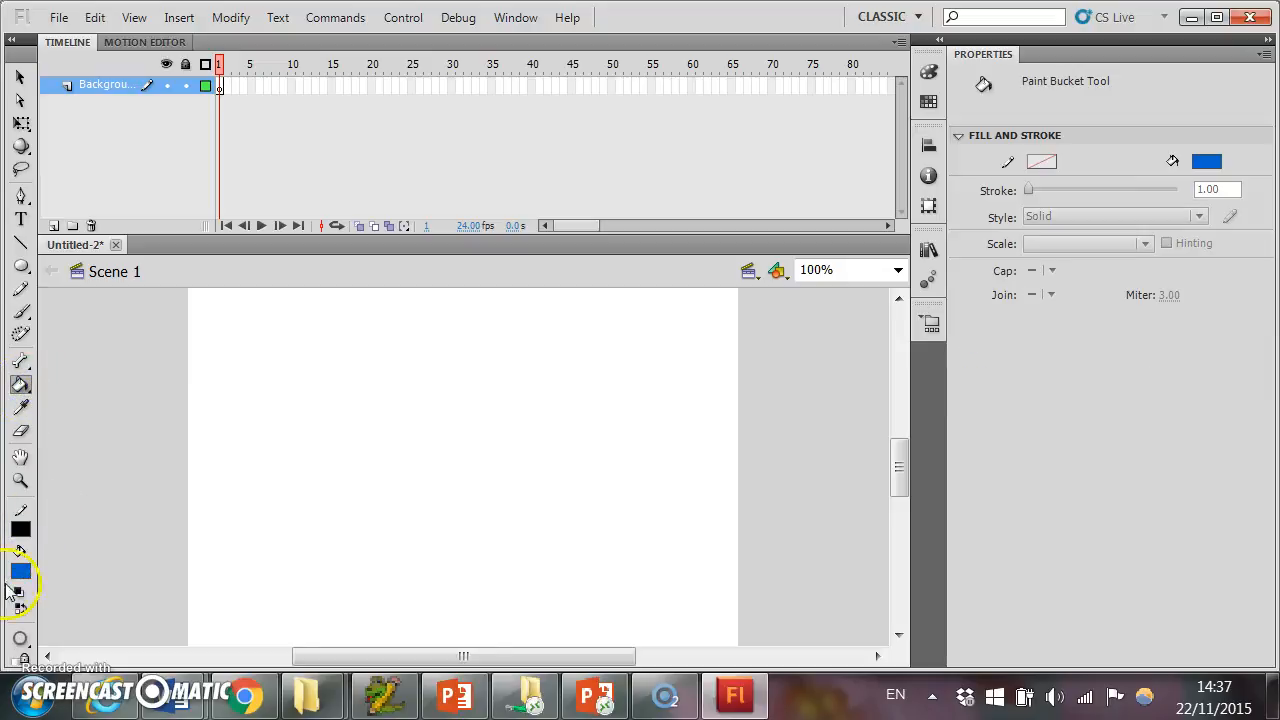
{"action": "left_click", "coordinate": [20, 570]}
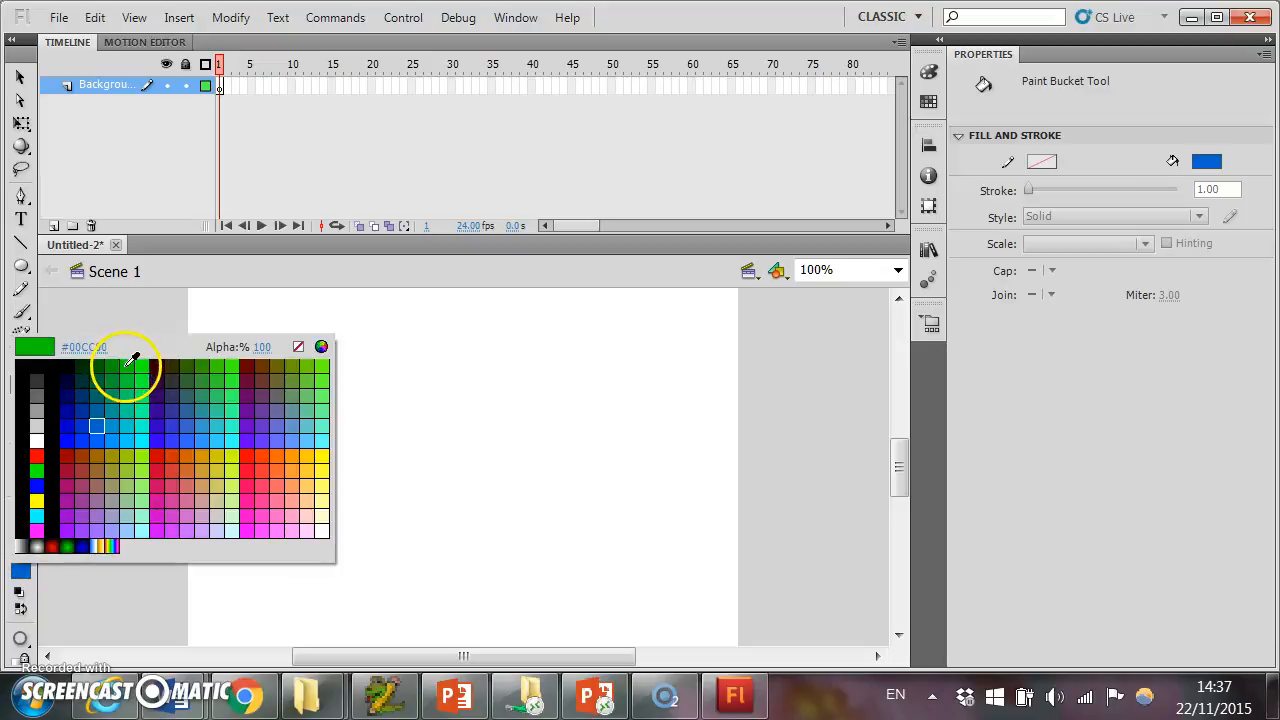
{"action": "left_click", "coordinate": [133, 358]}
{"action": "left_click", "coordinate": [28, 526]}
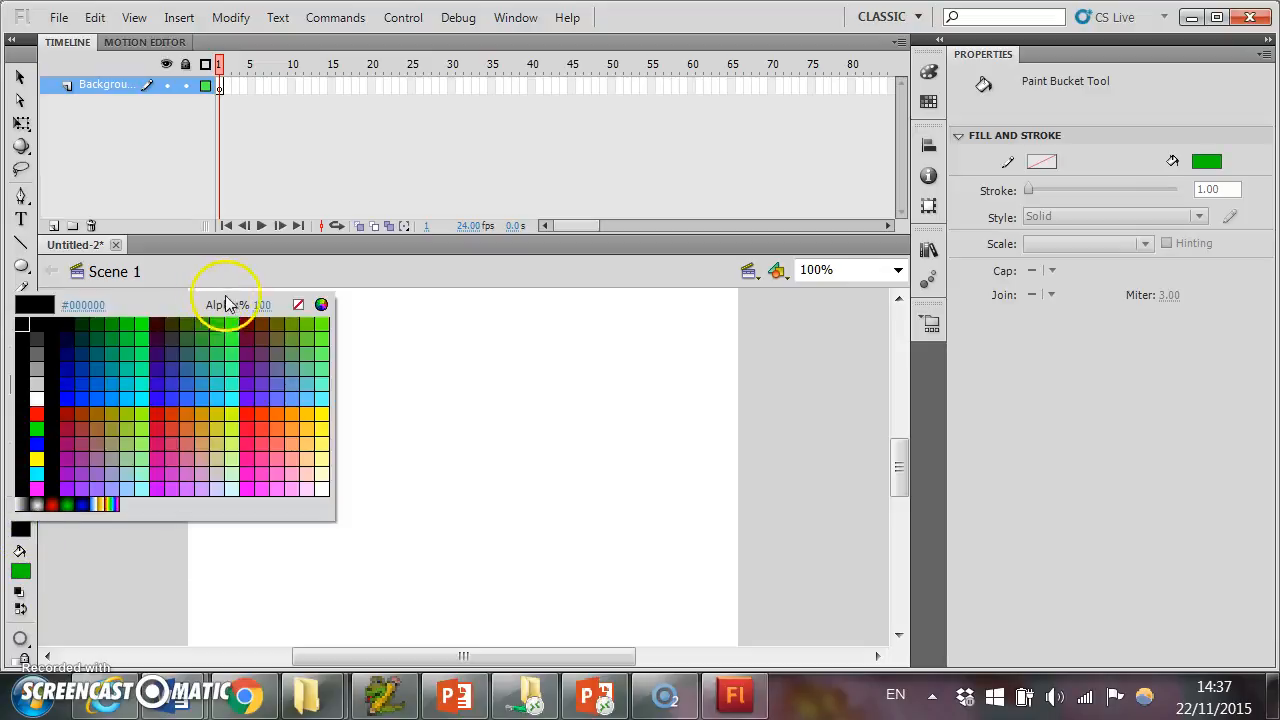
{"action": "left_click", "coordinate": [298, 304]}
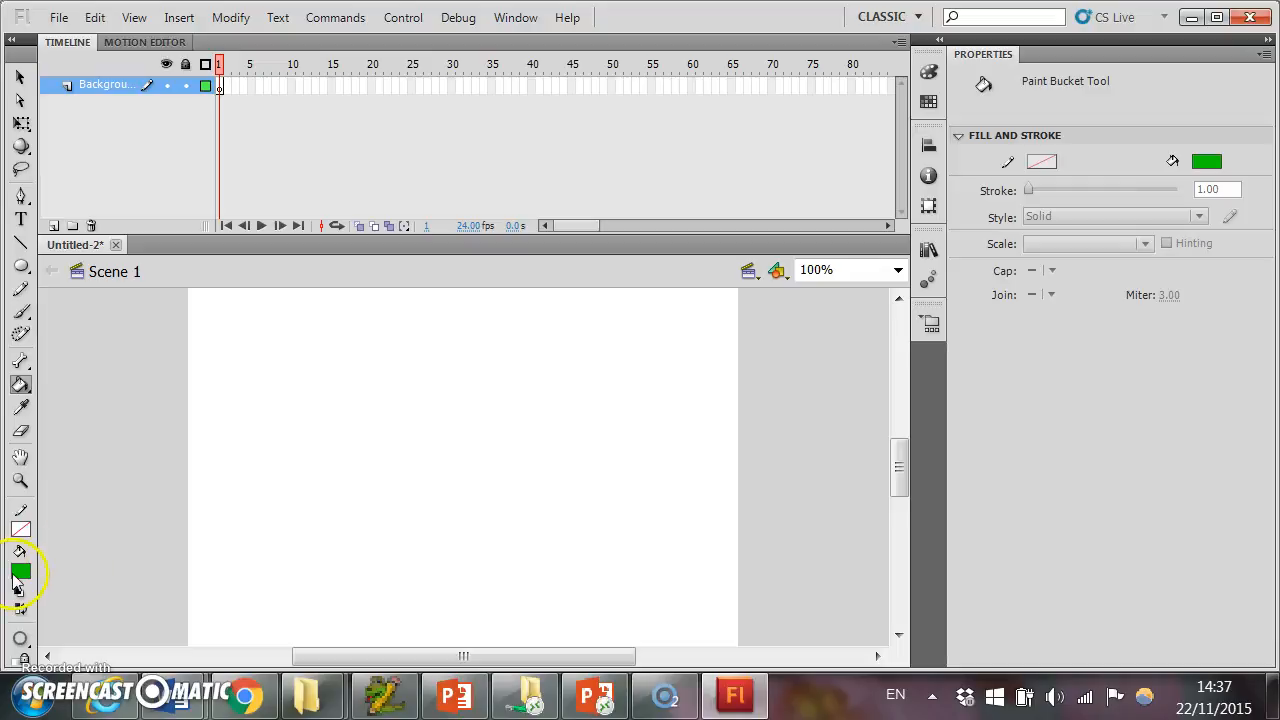
Step: Draw three large overlapping green ovals as hills across the bottom of the stage, and preview the movie
{"action": "left_click", "coordinate": [22, 267]}
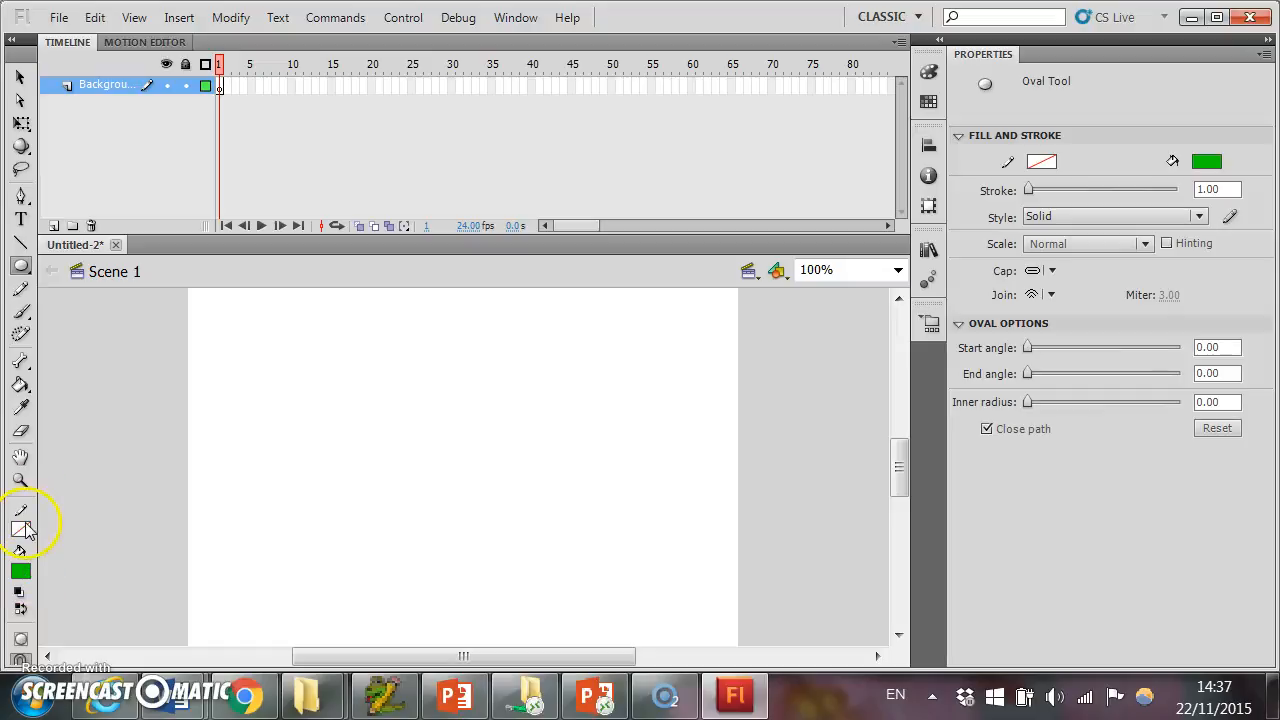
{"action": "left_click_drag", "start_coordinate": [166, 481], "coordinate": [428, 712]}
{"action": "left_click_drag", "start_coordinate": [899, 478], "coordinate": [900, 496]}
{"action": "left_click_drag", "start_coordinate": [311, 415], "coordinate": [688, 646]}
{"action": "left_click_drag", "start_coordinate": [536, 448], "coordinate": [830, 591]}
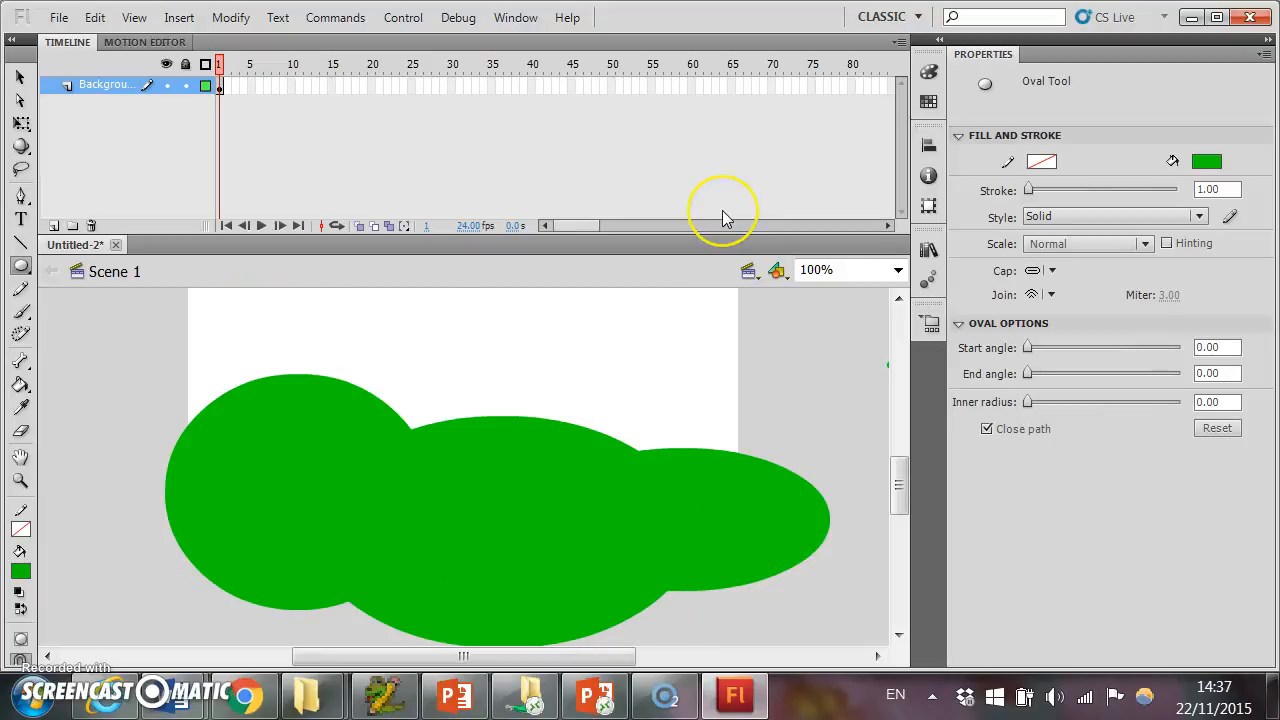
{"action": "key", "text": "ctrl+Return"}
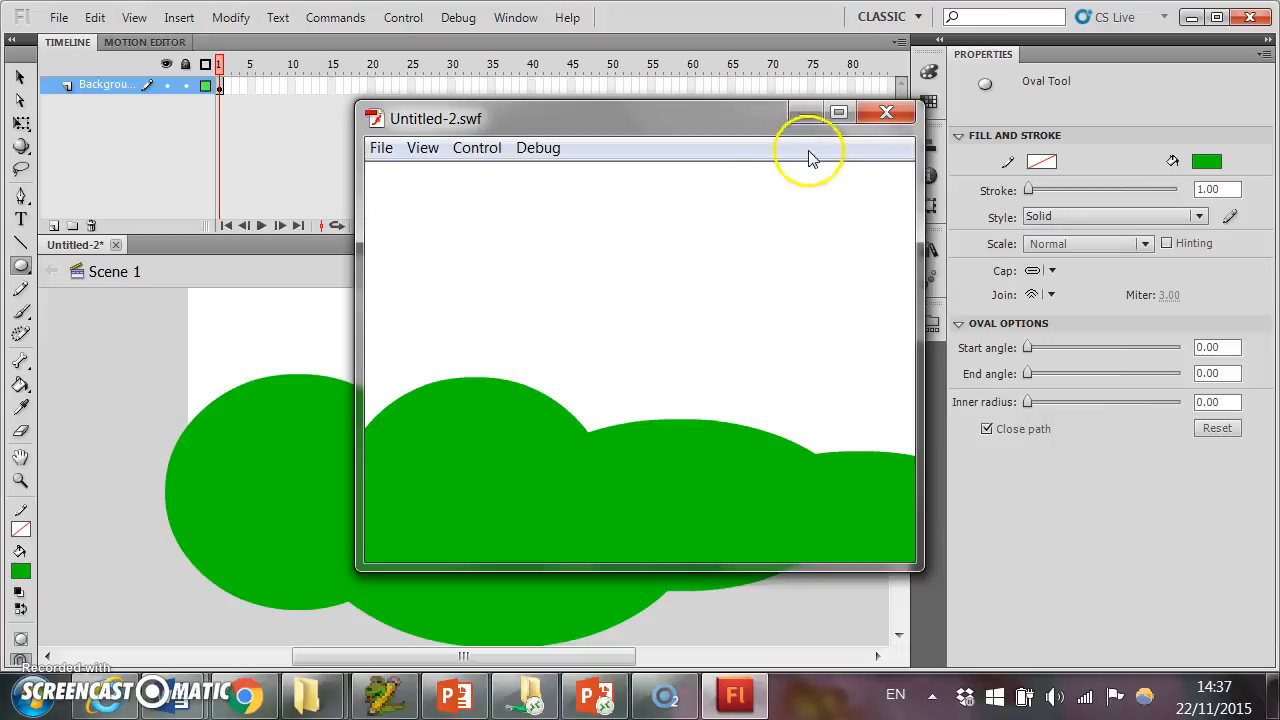
{"action": "left_click", "coordinate": [876, 118]}
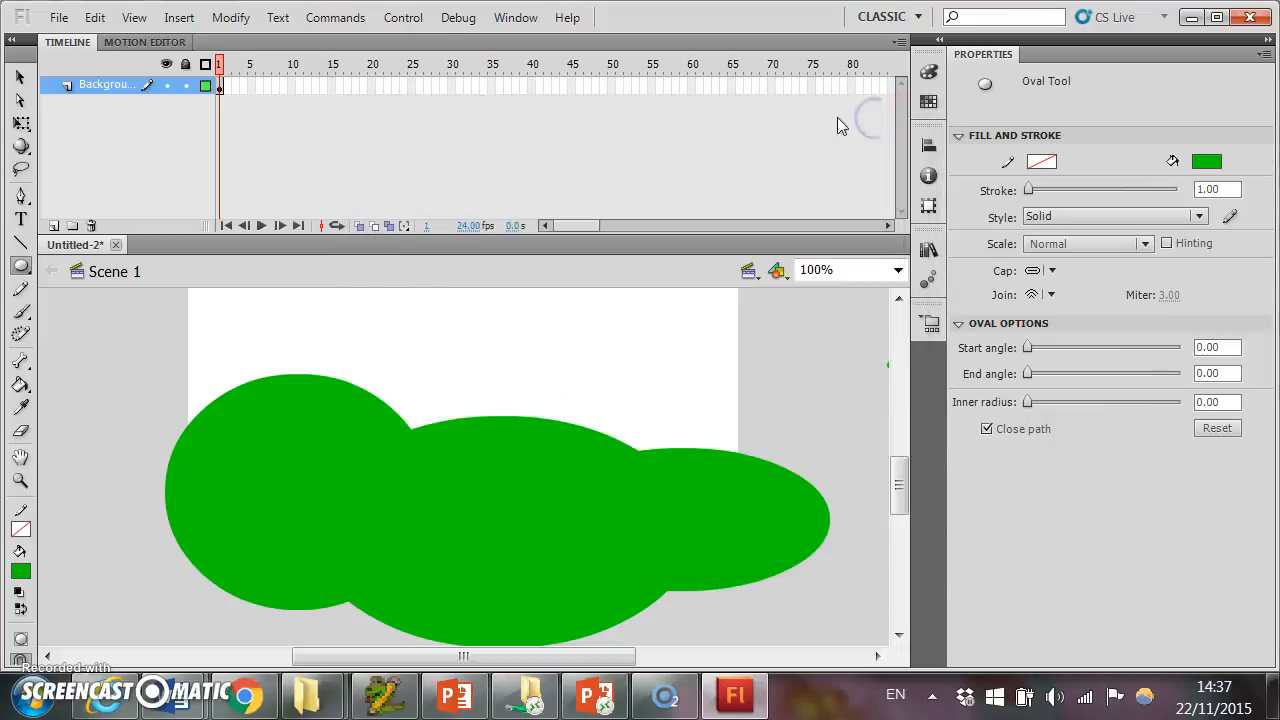
Step: Set the document's background colour to light cyan for the sky
{"action": "left_click", "coordinate": [230, 18]}
{"action": "key", "text": "Escape"}
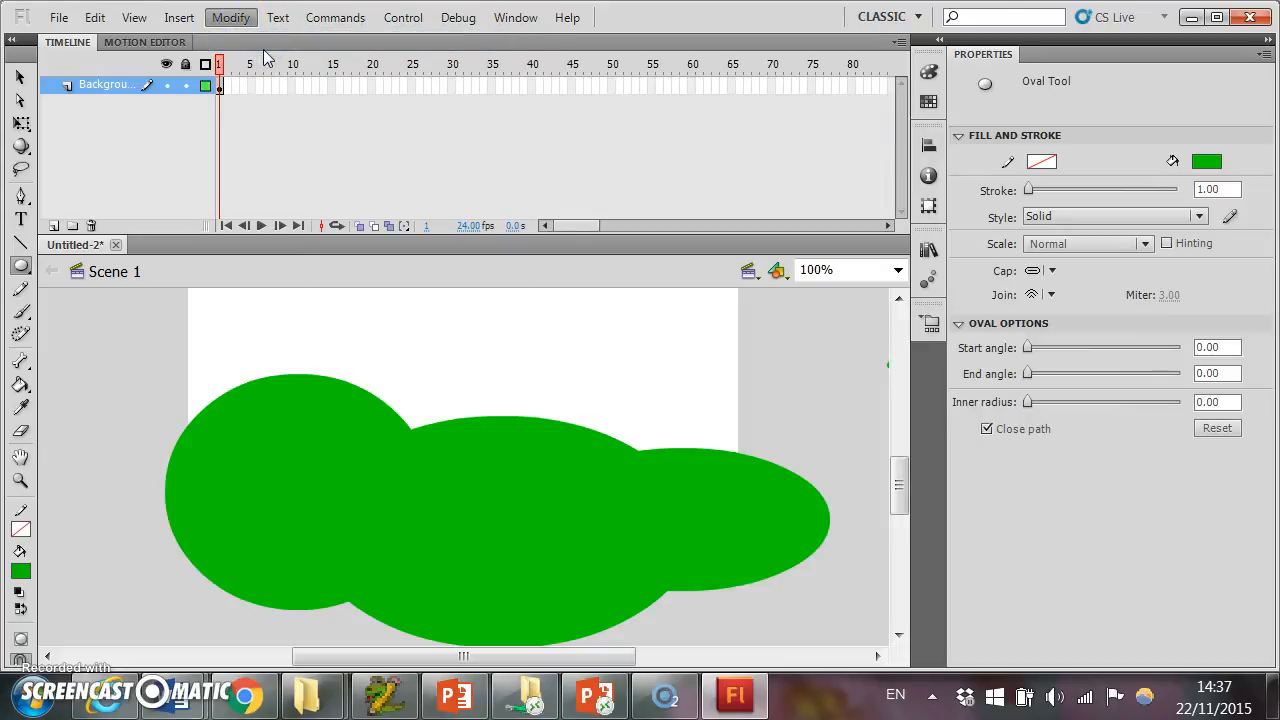
{"action": "key", "text": "ctrl+j"}
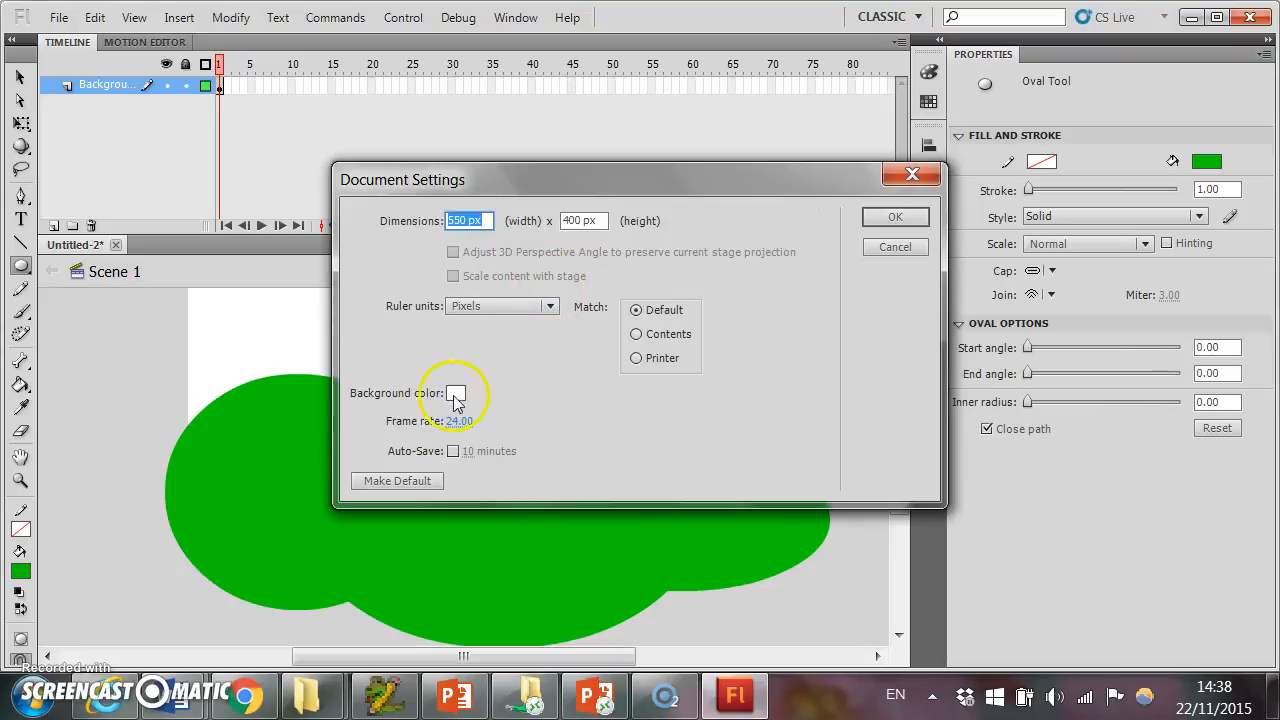
{"action": "left_click", "coordinate": [455, 395]}
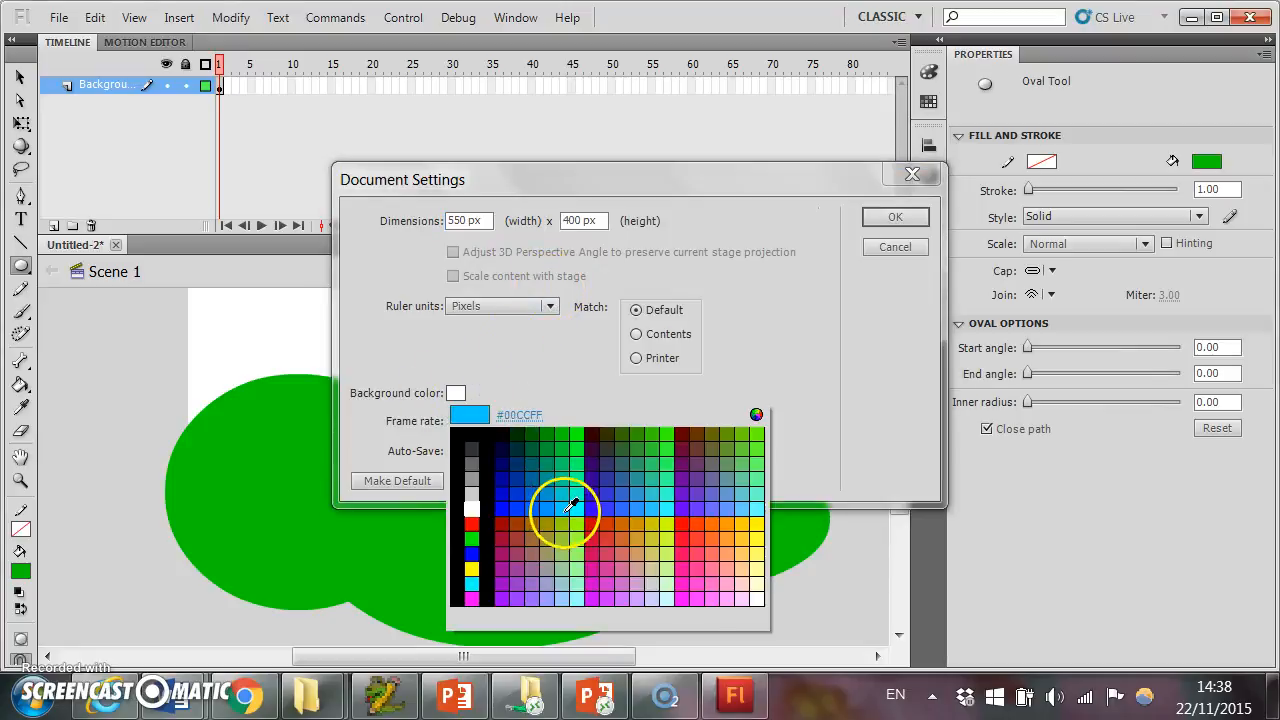
{"action": "left_click", "coordinate": [566, 510]}
{"action": "left_click", "coordinate": [456, 393]}
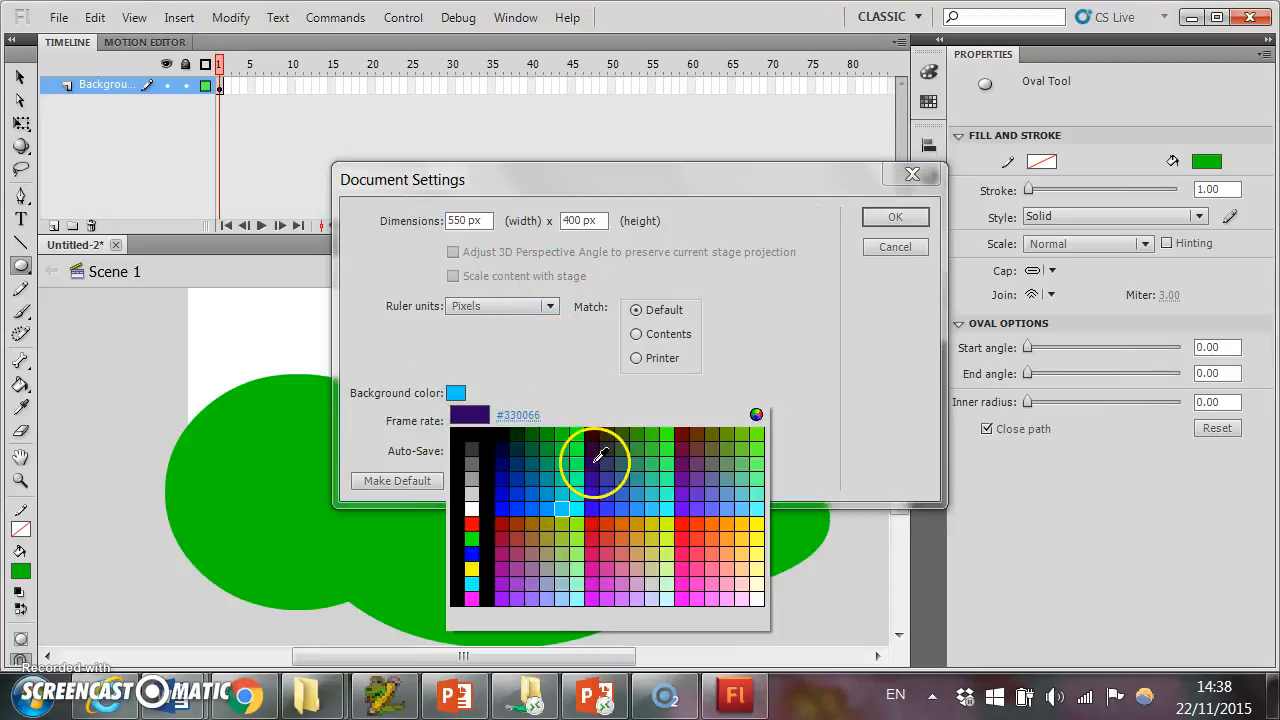
{"action": "left_click", "coordinate": [751, 515]}
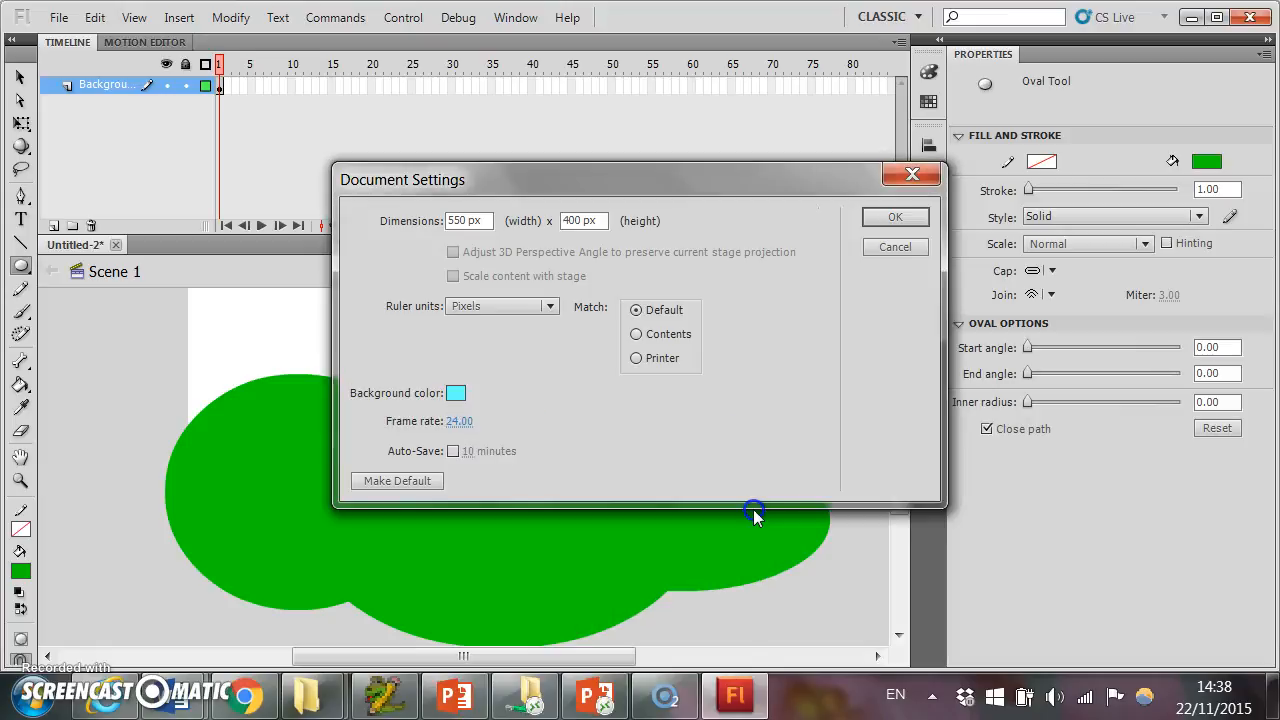
{"action": "left_click", "coordinate": [913, 216]}
{"action": "mouse_move", "coordinate": [906, 476]}
{"action": "left_mouse_down"}
{"action": "mouse_move", "coordinate": [906, 449]}
{"action": "mouse_move", "coordinate": [902, 472]}
{"action": "left_mouse_up"}
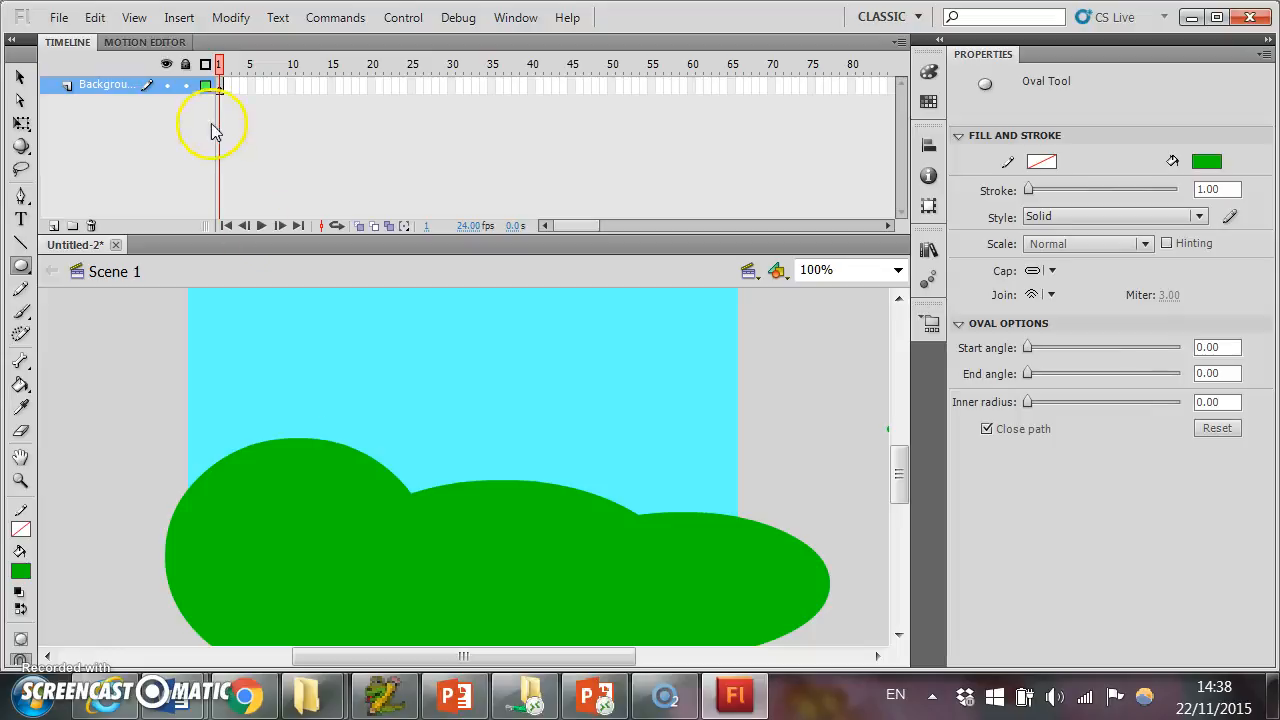
Step: Lock the Background layer and test the lock by trying to select the green hills with the Selection tool
{"action": "left_click", "coordinate": [186, 85]}
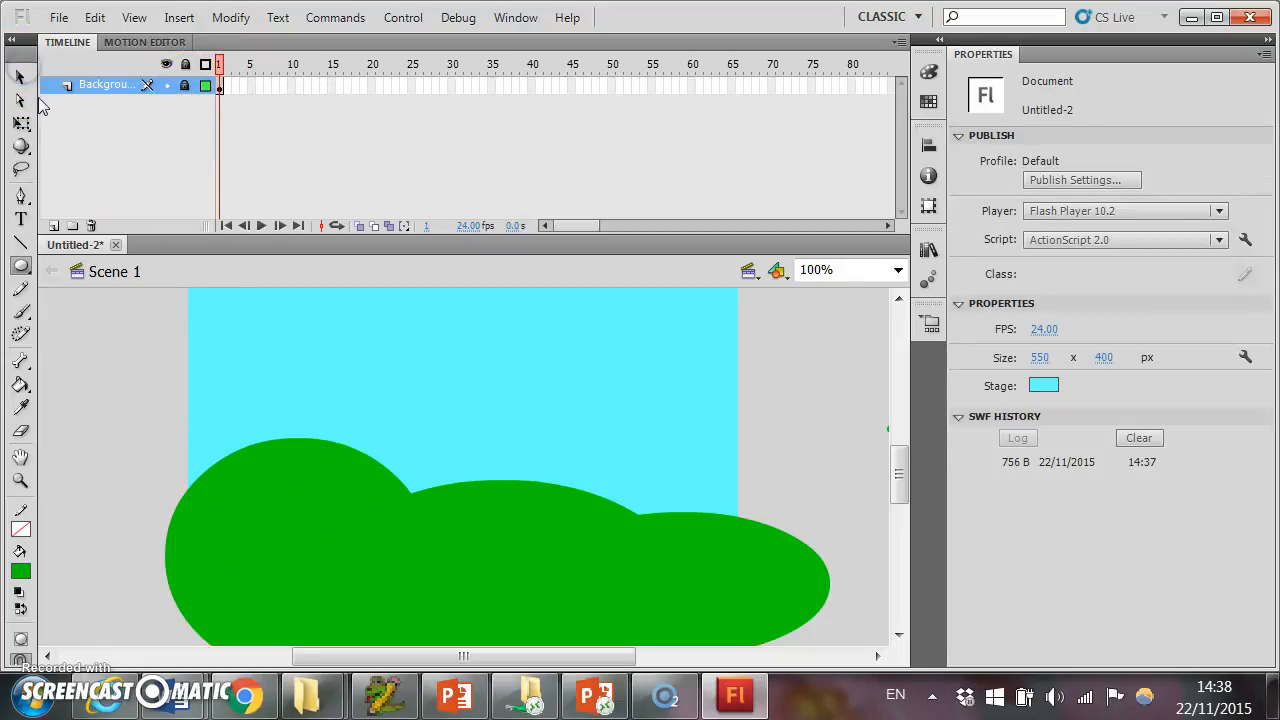
{"action": "left_click", "coordinate": [20, 77]}
{"action": "left_click", "coordinate": [301, 432]}
{"action": "left_click", "coordinate": [468, 578]}
{"action": "left_click", "coordinate": [627, 536]}
{"action": "left_click", "coordinate": [277, 352]}
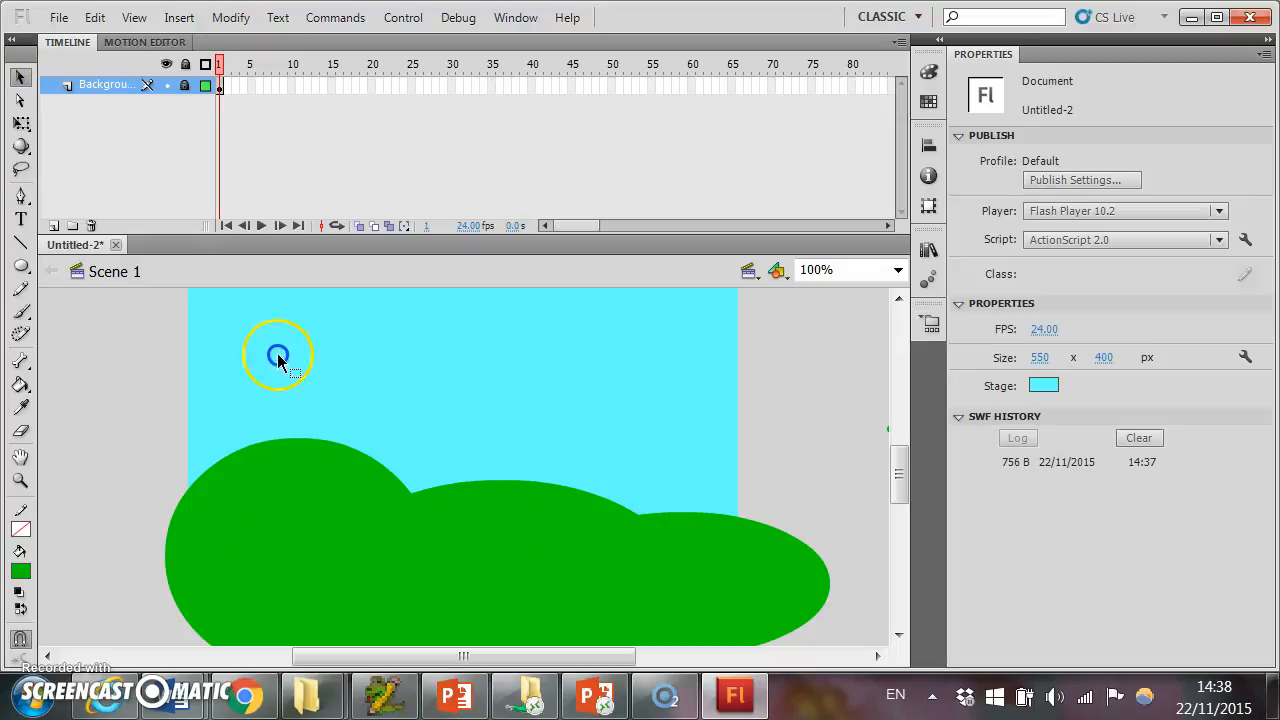
{"action": "left_click", "coordinate": [322, 413]}
{"action": "left_click", "coordinate": [370, 352]}
{"action": "left_click", "coordinate": [433, 534]}
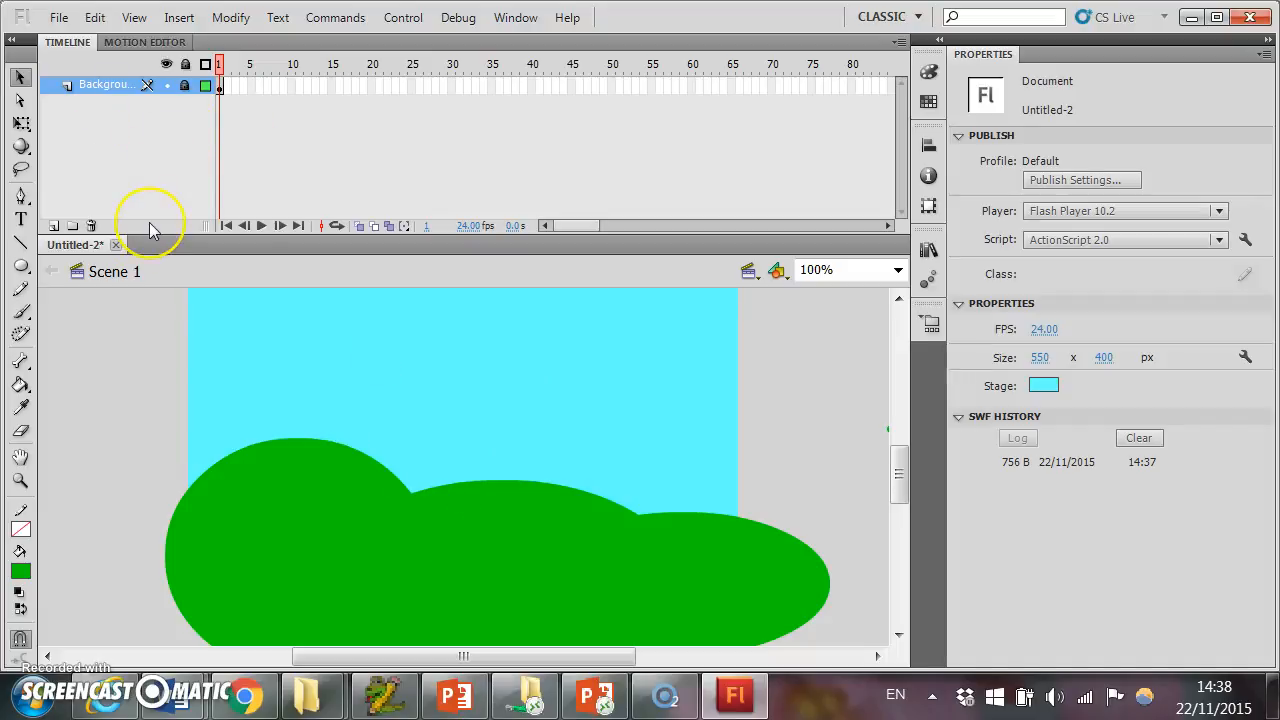
Step: Insert a new layer above the Background layer and name it Bee
{"action": "right_click", "coordinate": [100, 85]}
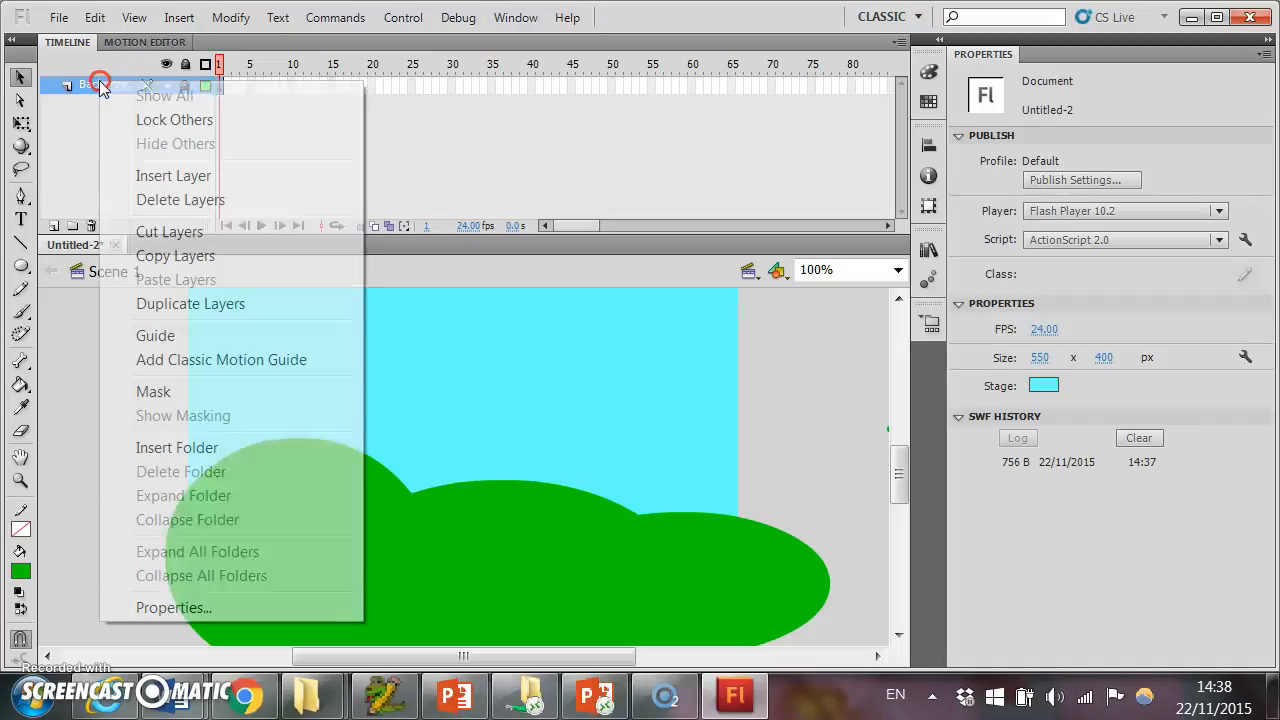
{"action": "left_click", "coordinate": [180, 180]}
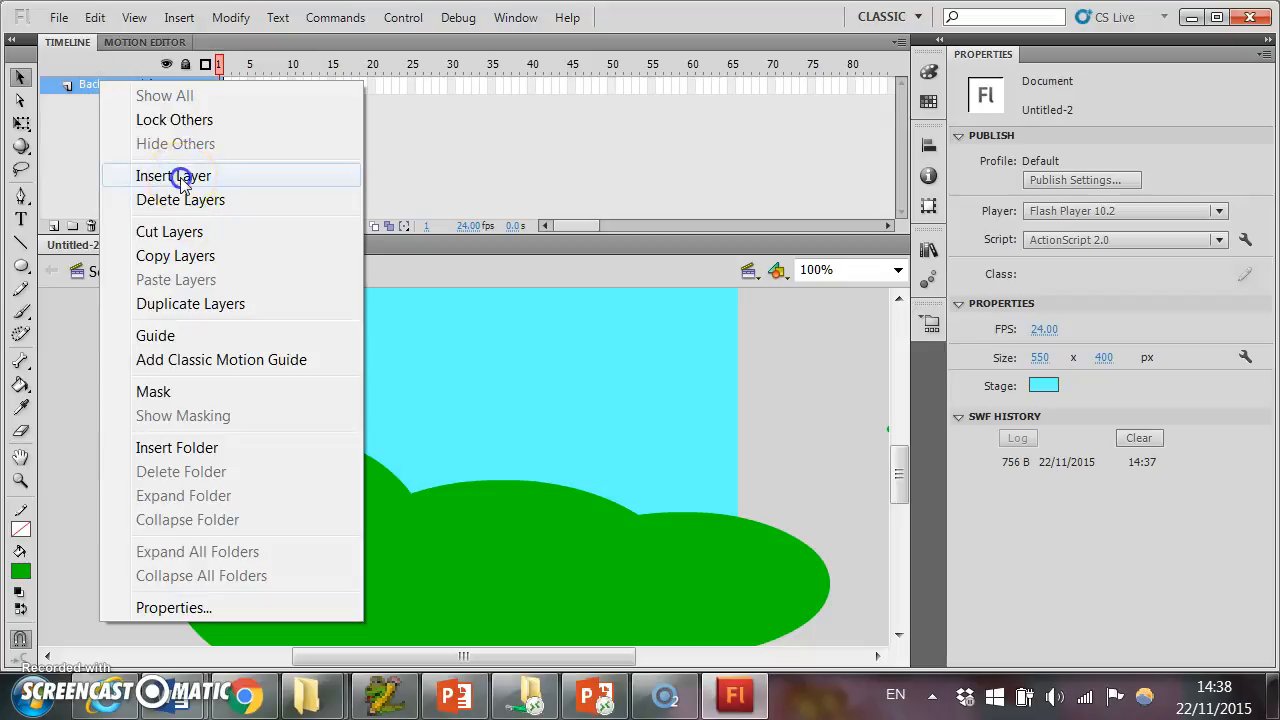
{"action": "double_click", "coordinate": [105, 87]}
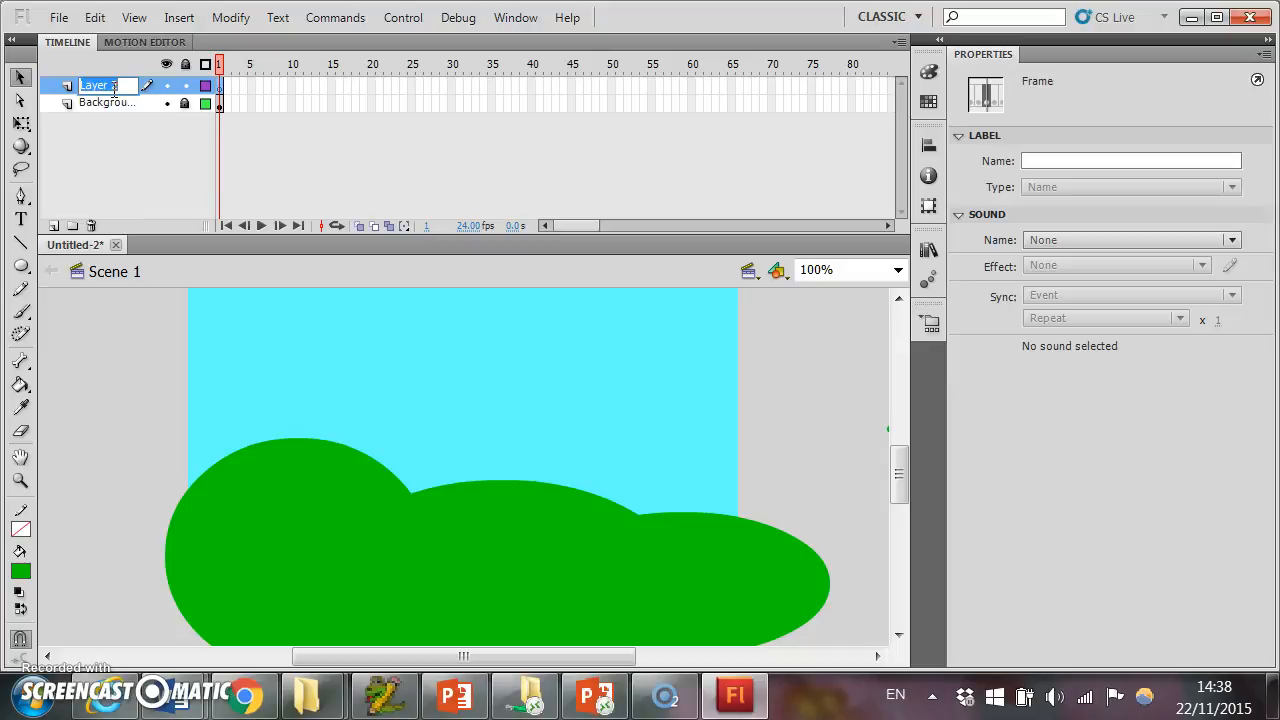
{"action": "type", "text": "Bee"}
{"action": "key", "text": "Return"}
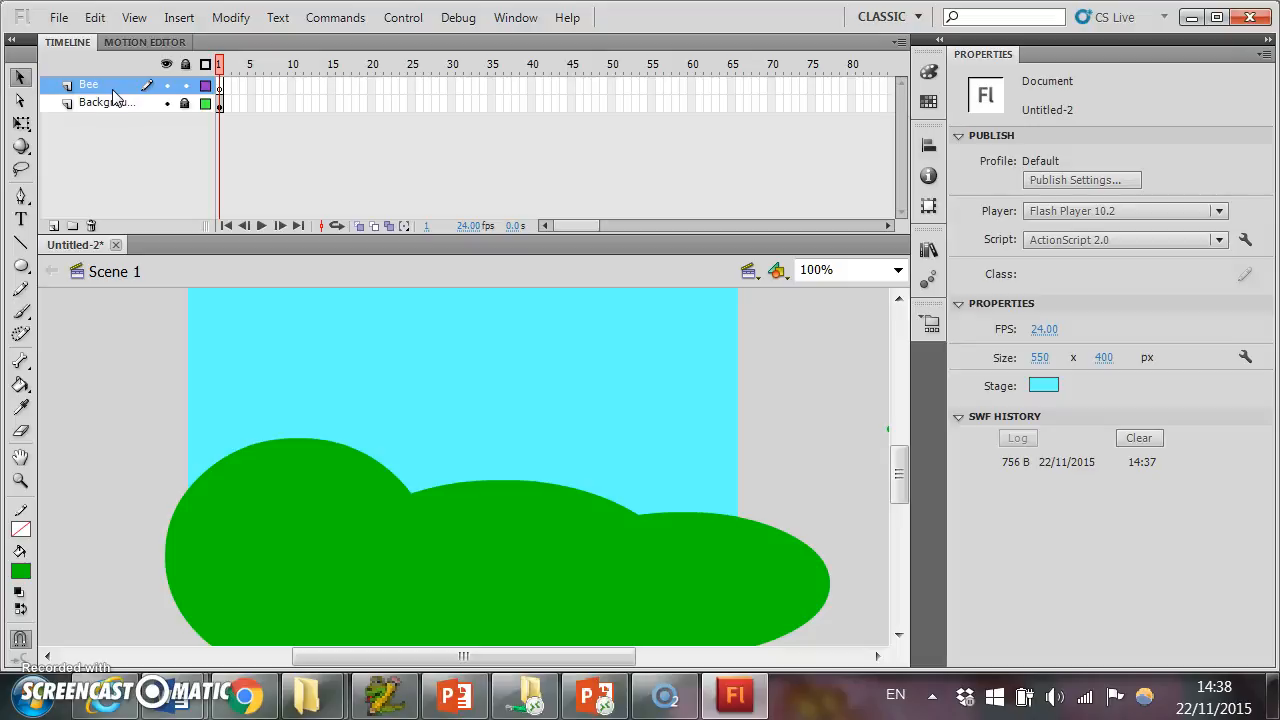
{"action": "left_click", "coordinate": [59, 17]}
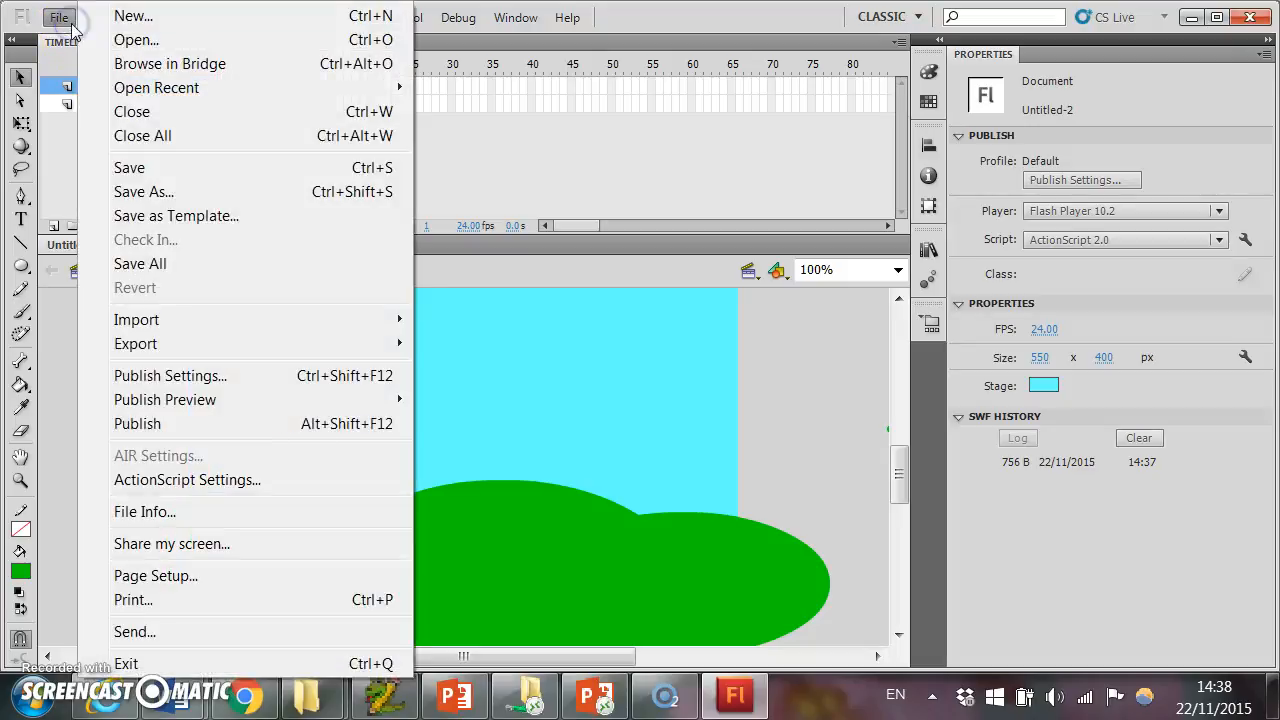
{"action": "mouse_move", "coordinate": [214, 320]}
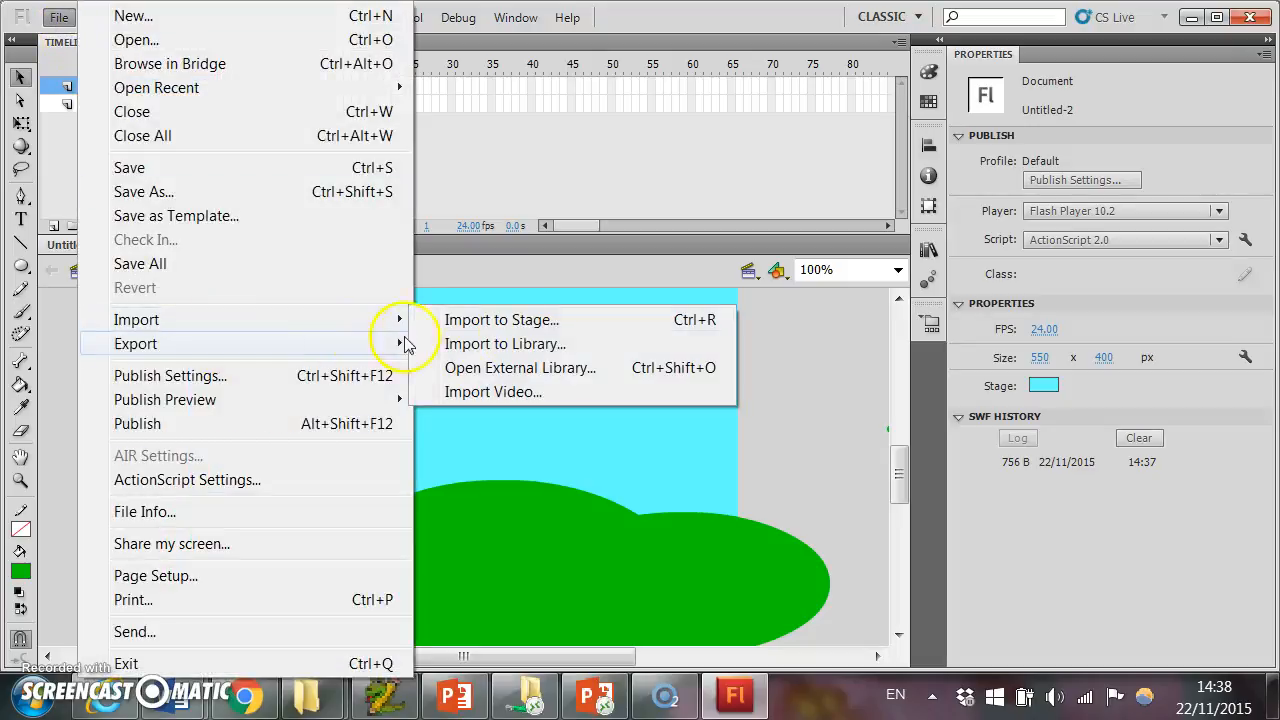
{"action": "left_click", "coordinate": [516, 321]}
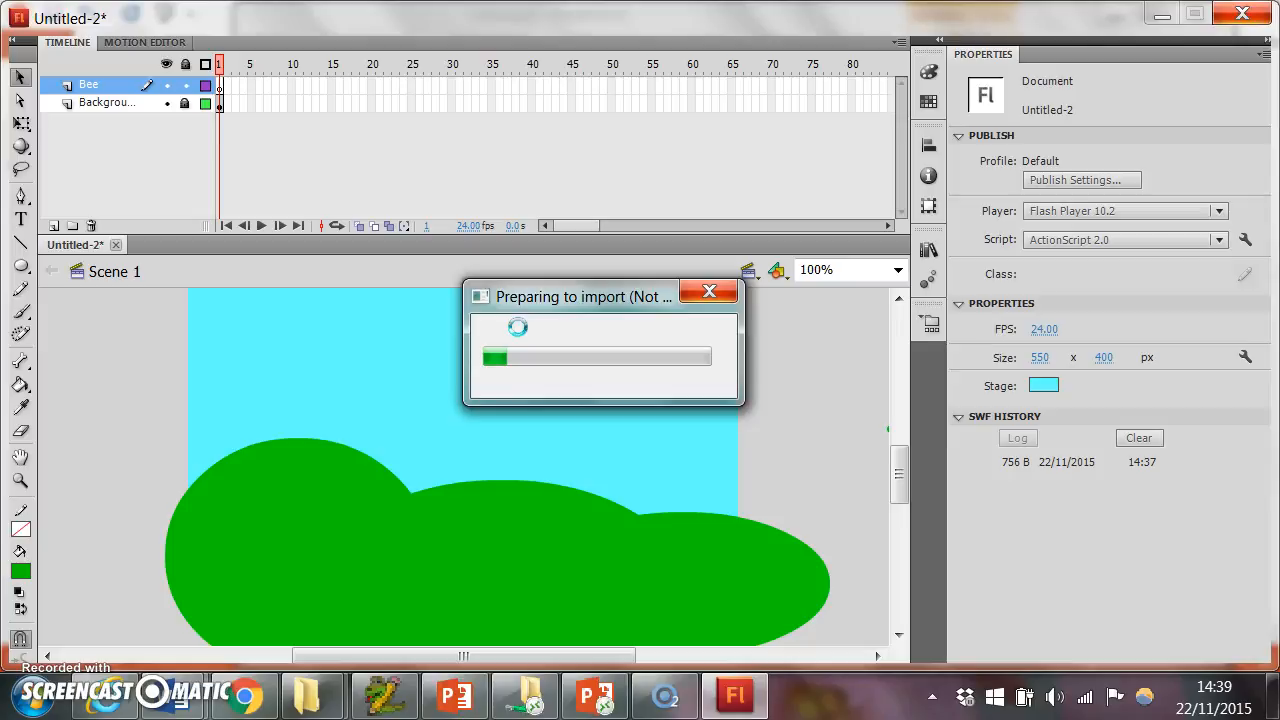
{"action": "left_click", "coordinate": [700, 288]}
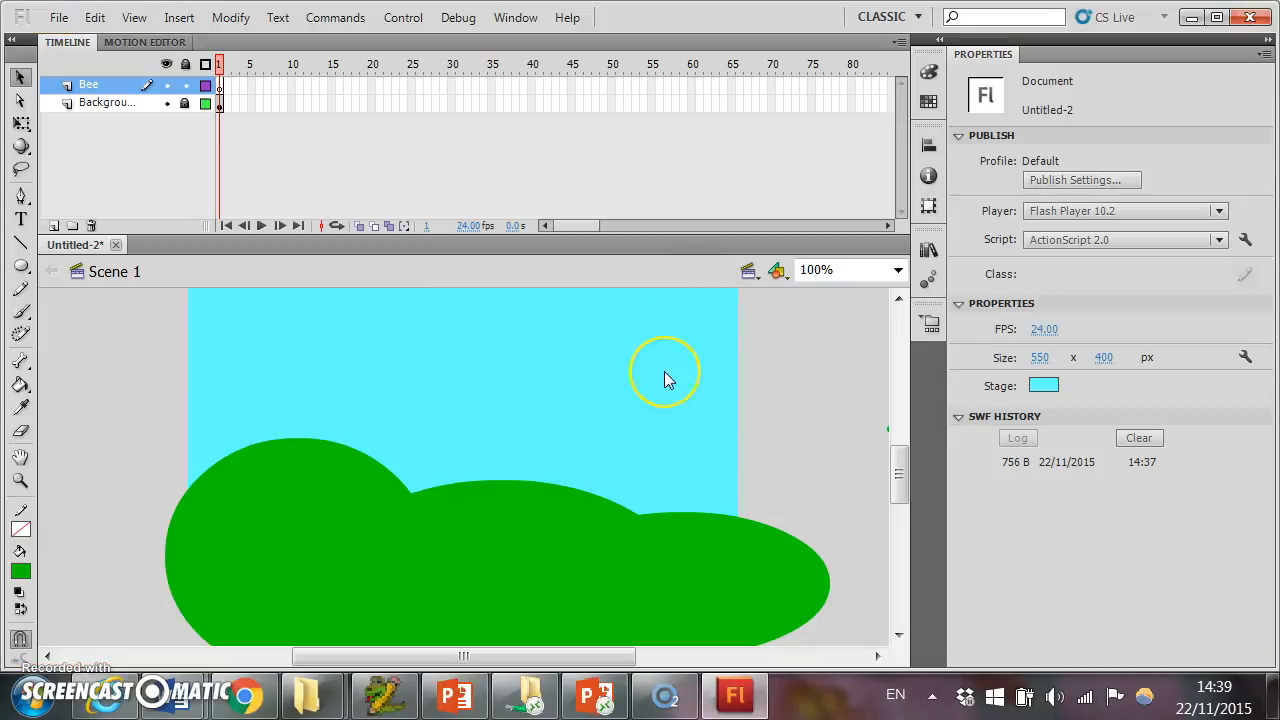
{"action": "key", "text": "ctrl+r"}
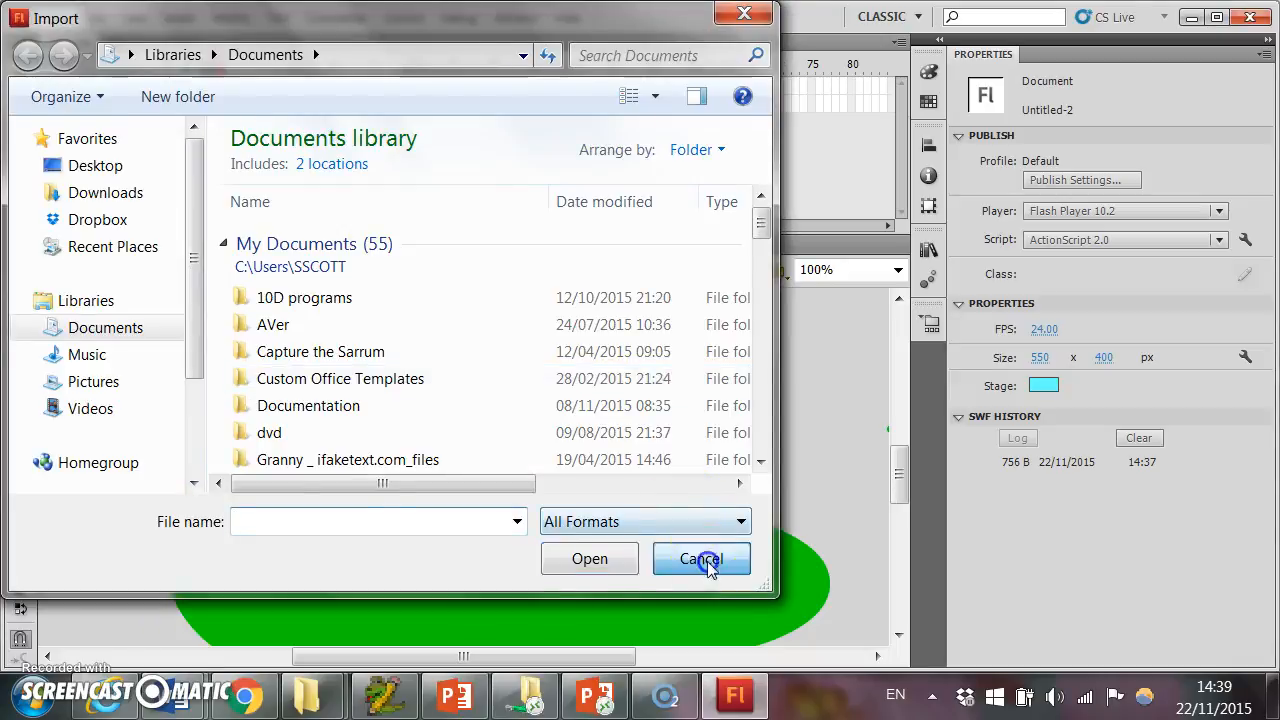
{"action": "left_click", "coordinate": [706, 559]}
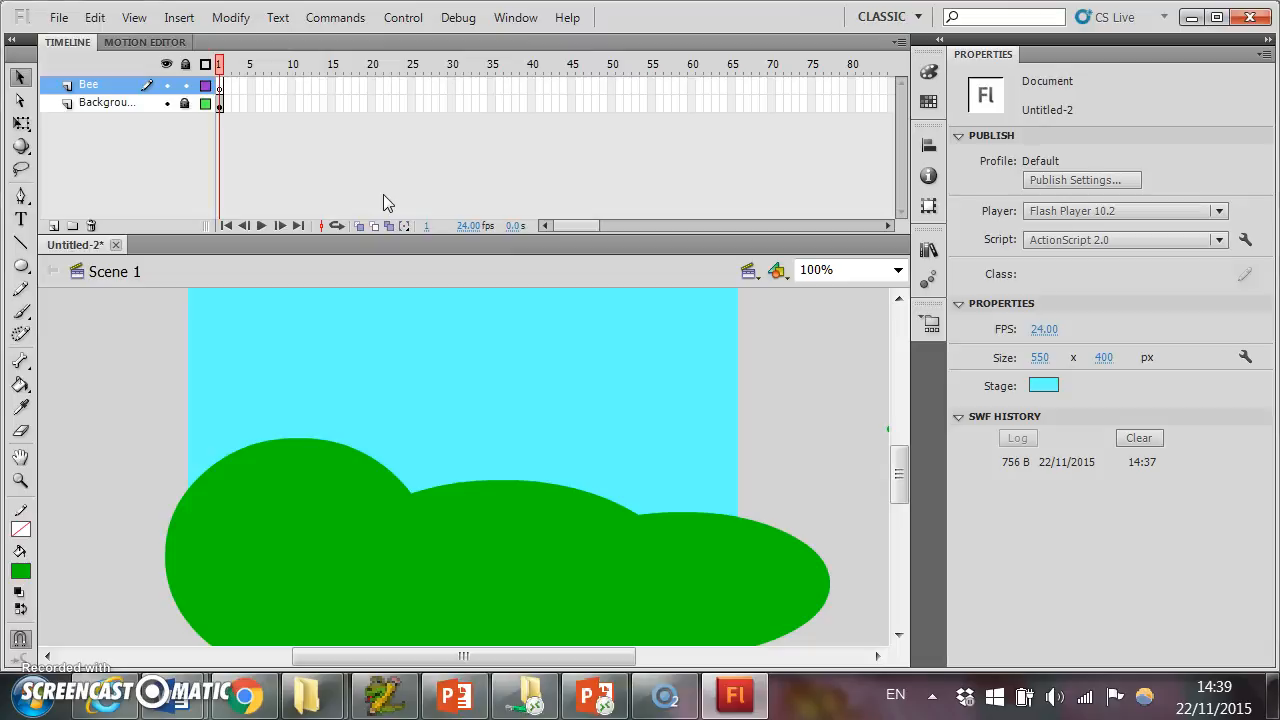
Step: Create a new symbol of type Graphic named bee
{"action": "left_click", "coordinate": [20, 266]}
{"action": "left_click", "coordinate": [177, 18]}
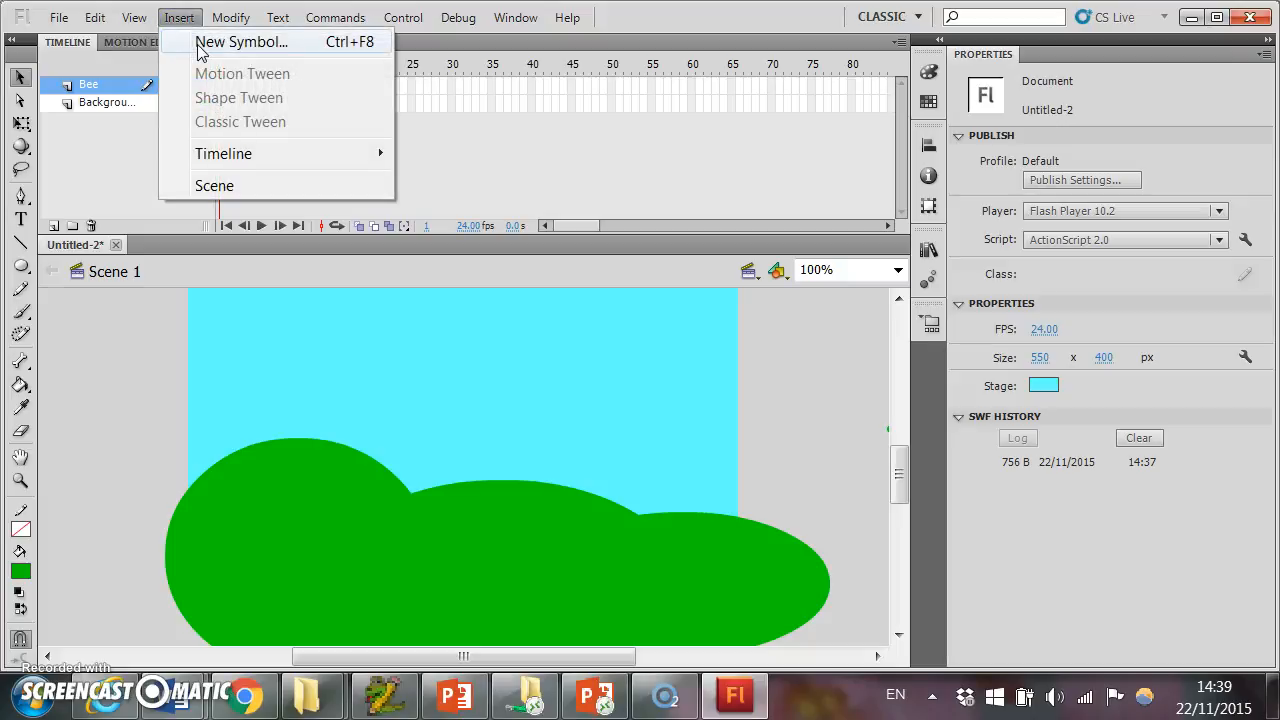
{"action": "left_click", "coordinate": [200, 43]}
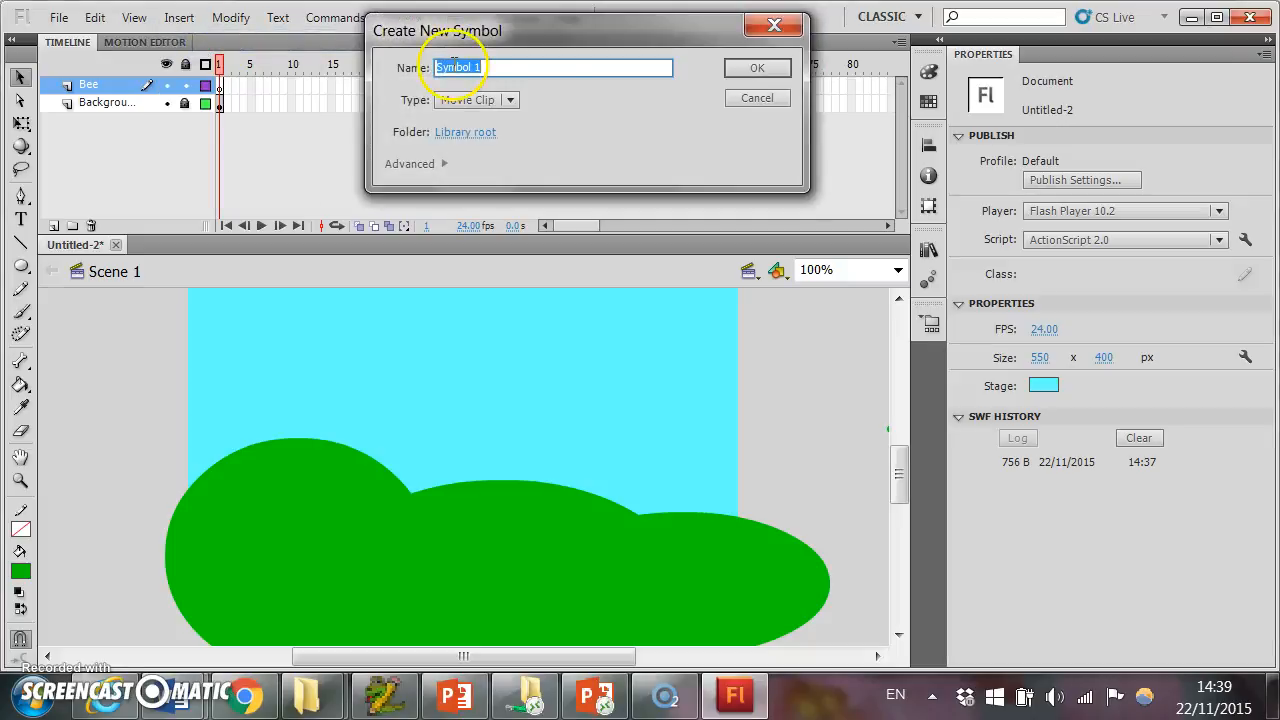
{"action": "left_click", "coordinate": [512, 99]}
{"action": "left_click", "coordinate": [500, 168]}
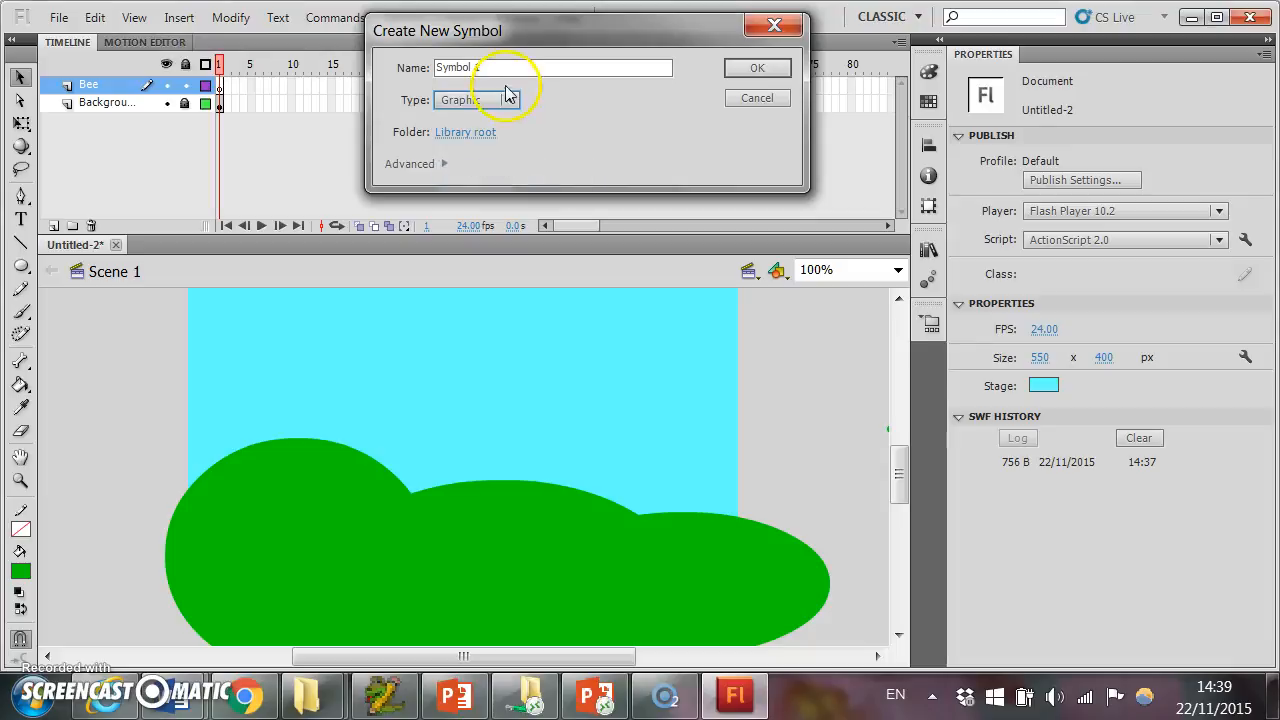
{"action": "left_click", "coordinate": [413, 70]}
{"action": "type", "text": "bee"}
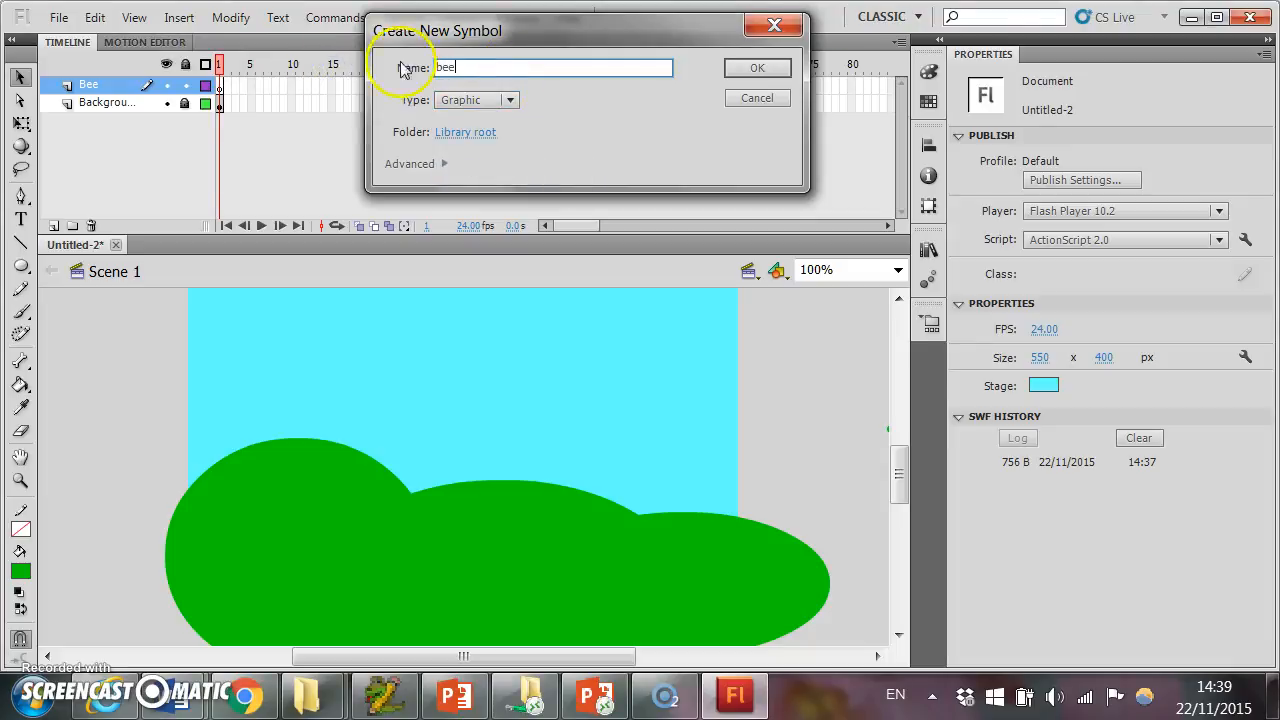
{"action": "left_click", "coordinate": [757, 67]}
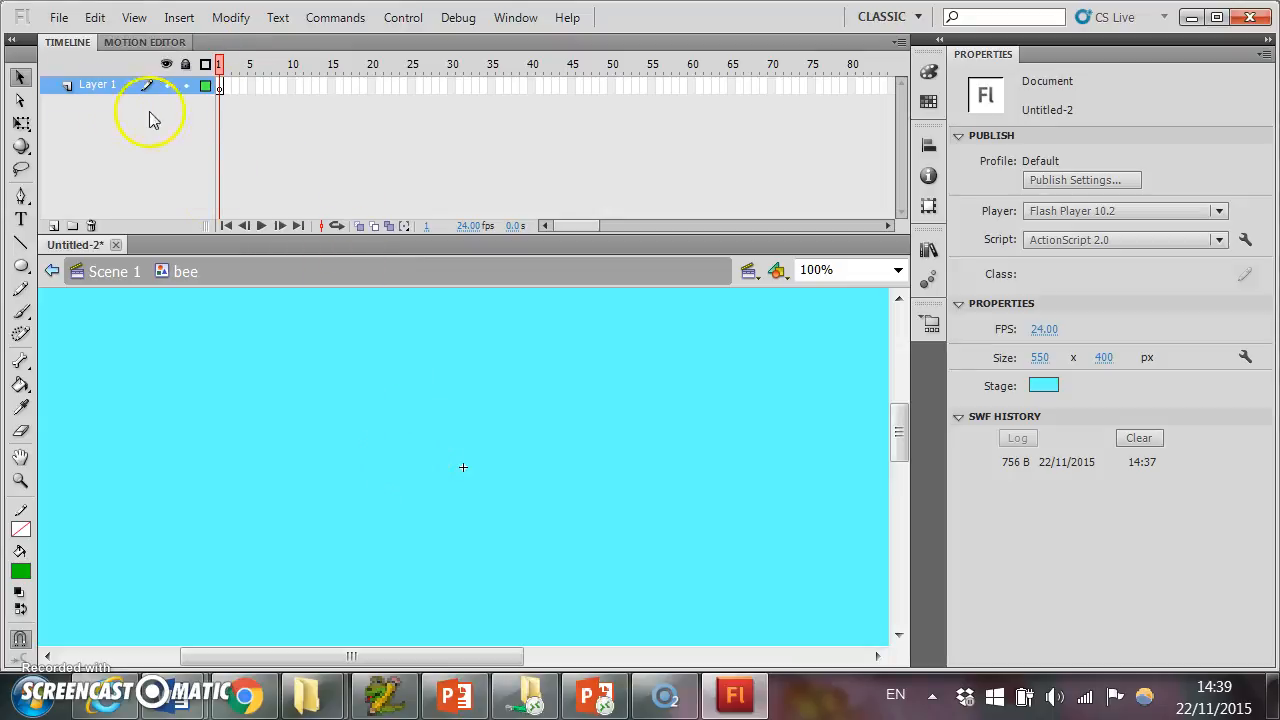
Step: Draw a wide horizontal oval centred on the symbol's registration point as the bee's body, and fill it yellow with the Paint Bucket
{"action": "left_click", "coordinate": [21, 265]}
{"action": "mouse_move", "coordinate": [380, 435]}
{"action": "left_mouse_down"}
{"action": "mouse_move", "coordinate": [569, 509]}
{"action": "mouse_move", "coordinate": [551, 506]}
{"action": "left_mouse_up"}
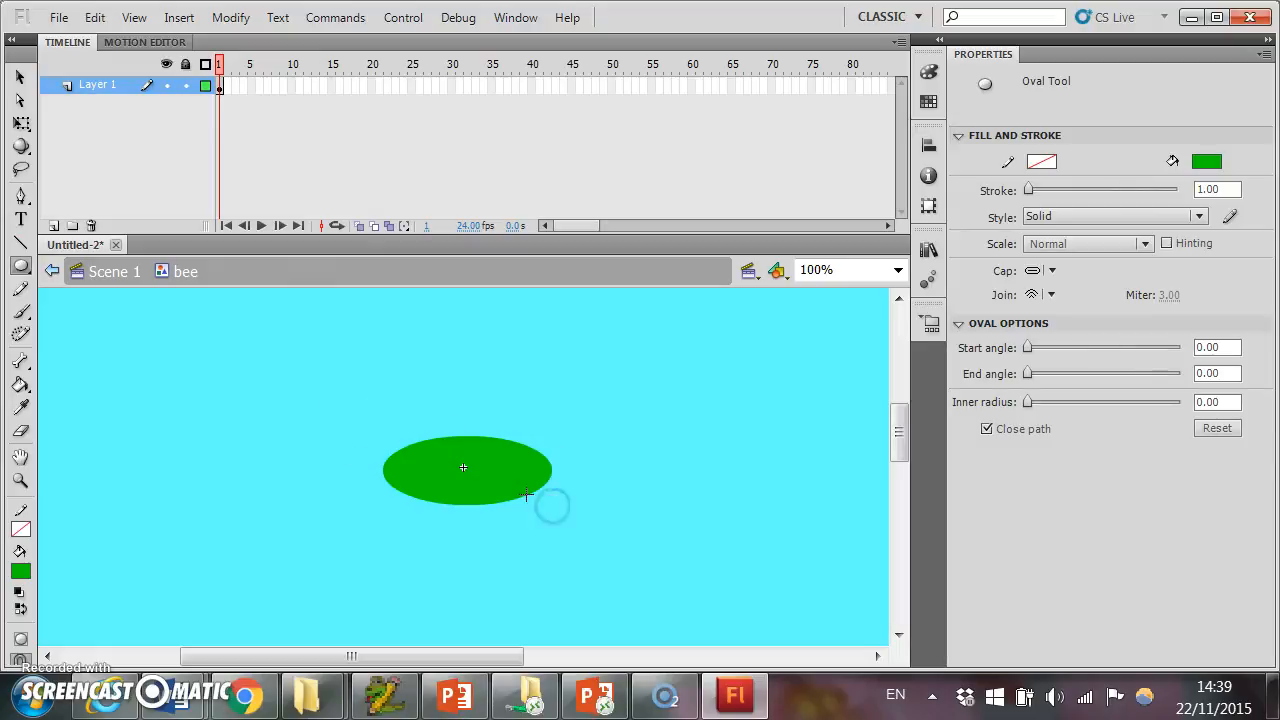
{"action": "left_click", "coordinate": [20, 570]}
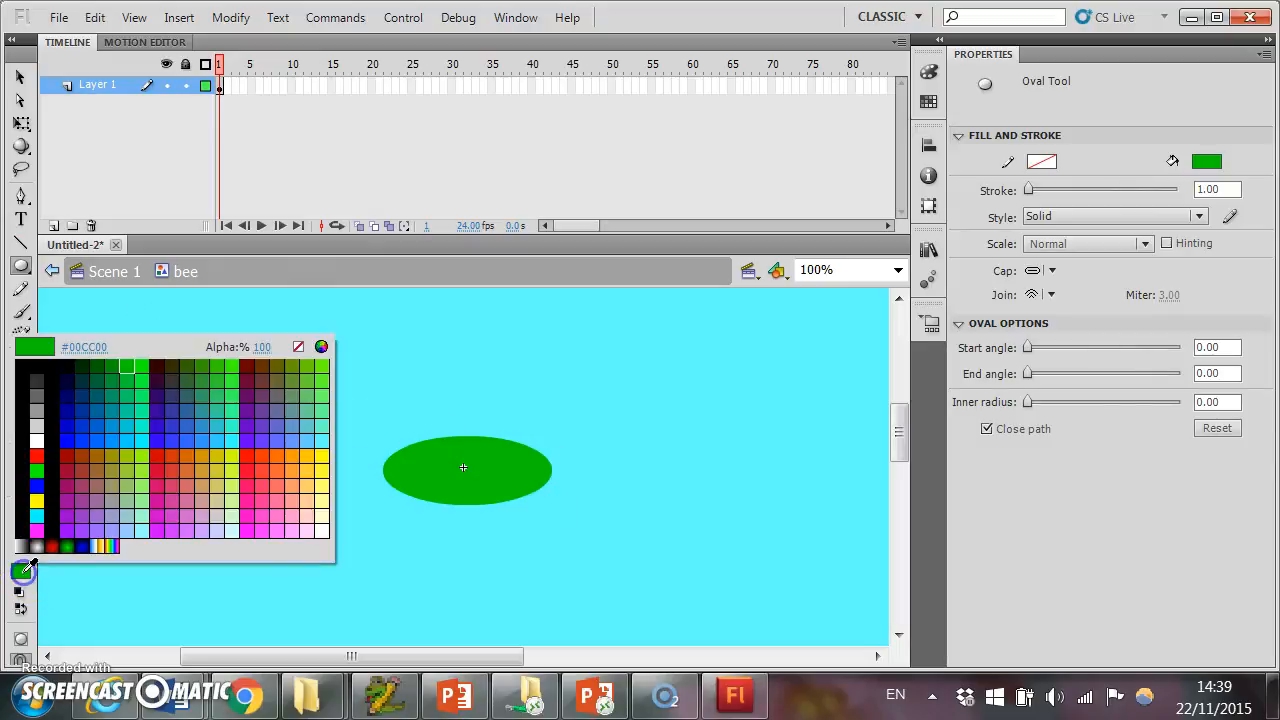
{"action": "left_click", "coordinate": [37, 500]}
{"action": "left_click", "coordinate": [22, 386]}
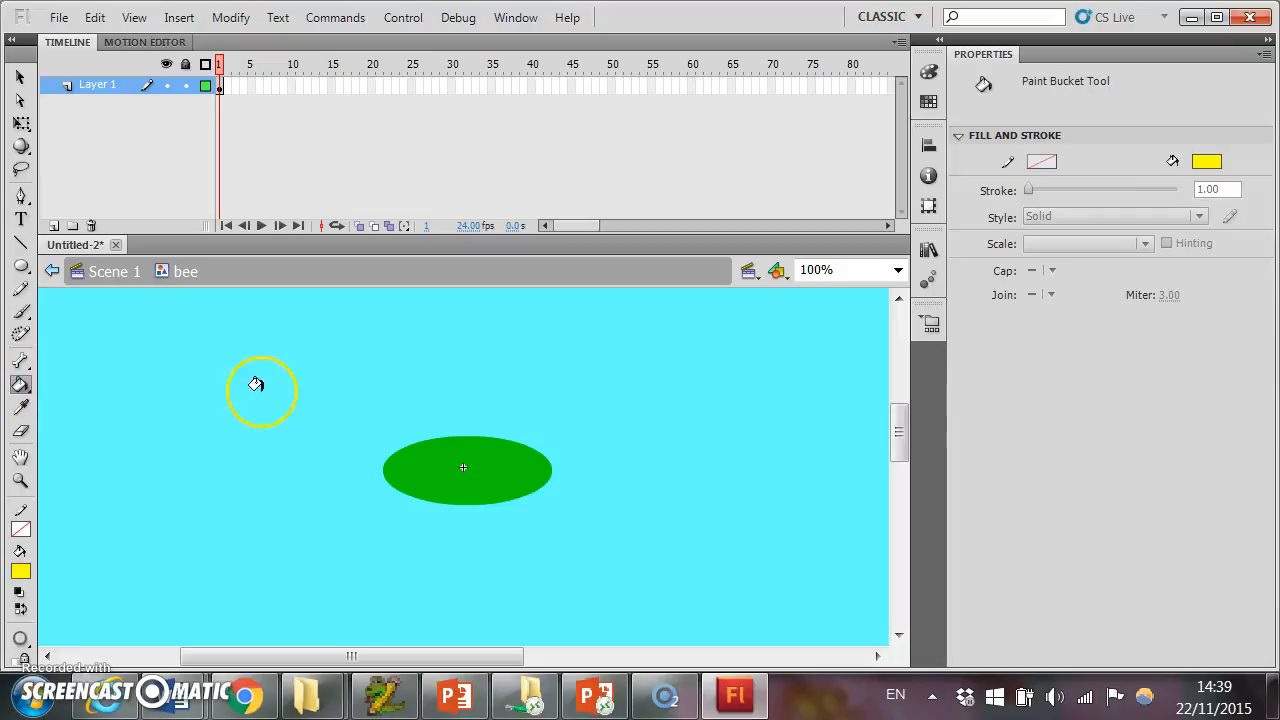
{"action": "left_click", "coordinate": [458, 469]}
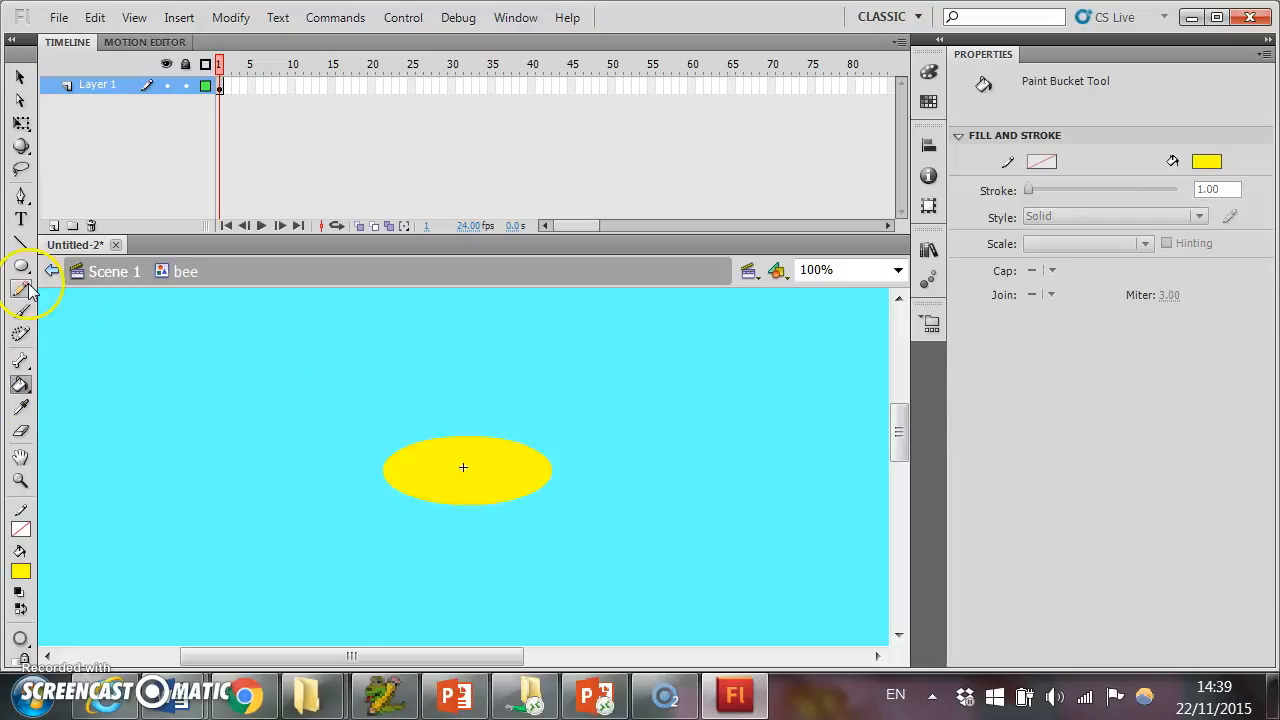
Step: Set up the Brush tool with a black fill and the fifth smallest brush size, widening the tools area to reach the brush options
{"action": "left_click", "coordinate": [21, 311]}
{"action": "left_click", "coordinate": [22, 570]}
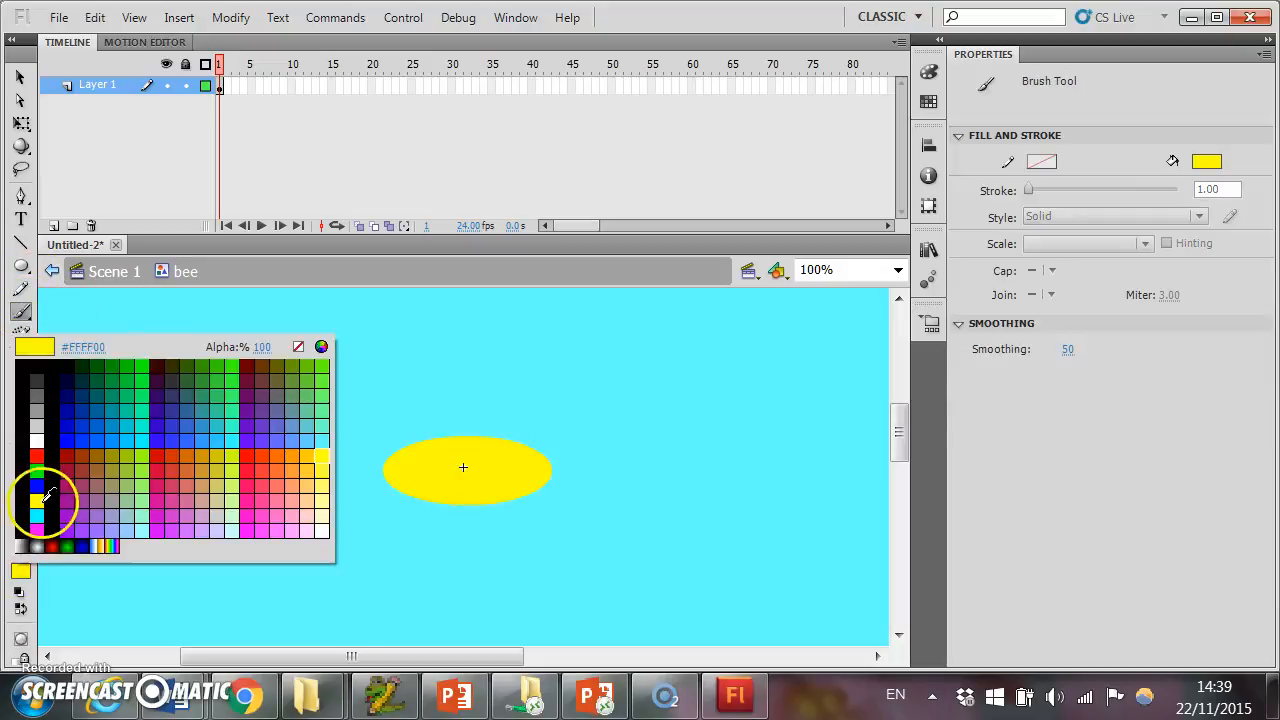
{"action": "left_click", "coordinate": [38, 490]}
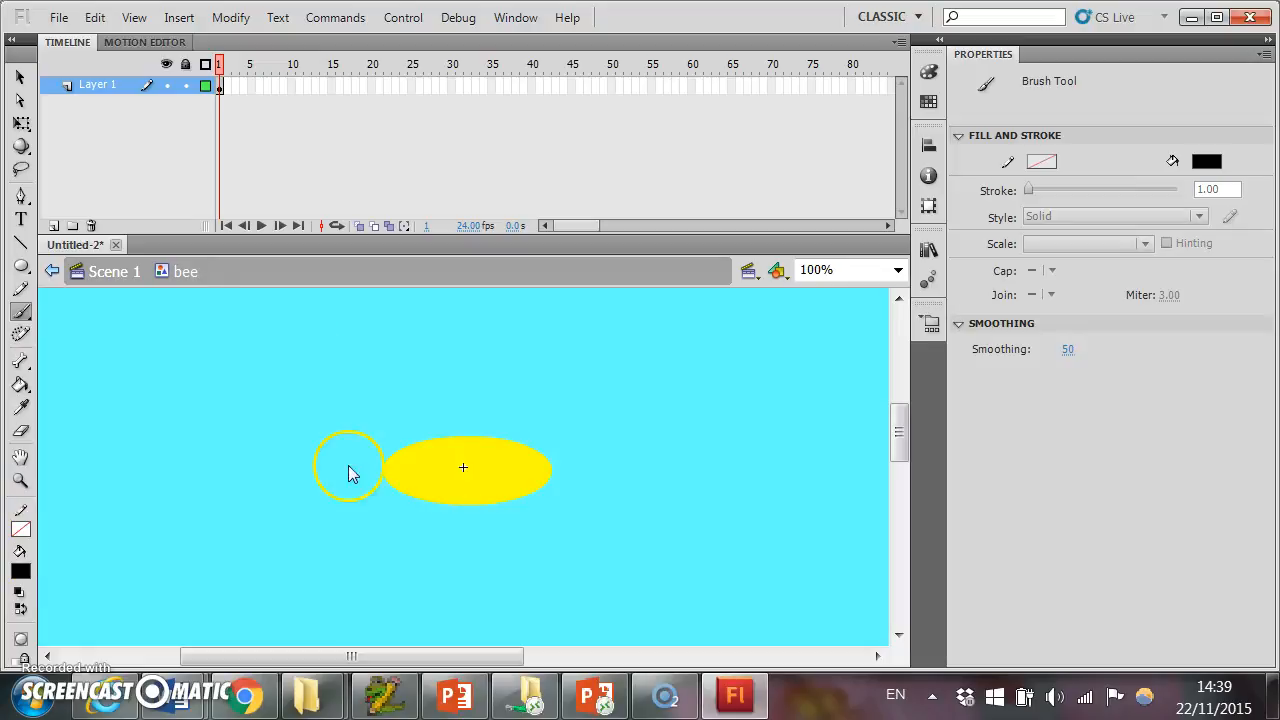
{"action": "left_click", "coordinate": [14, 40]}
{"action": "left_click", "coordinate": [12, 41]}
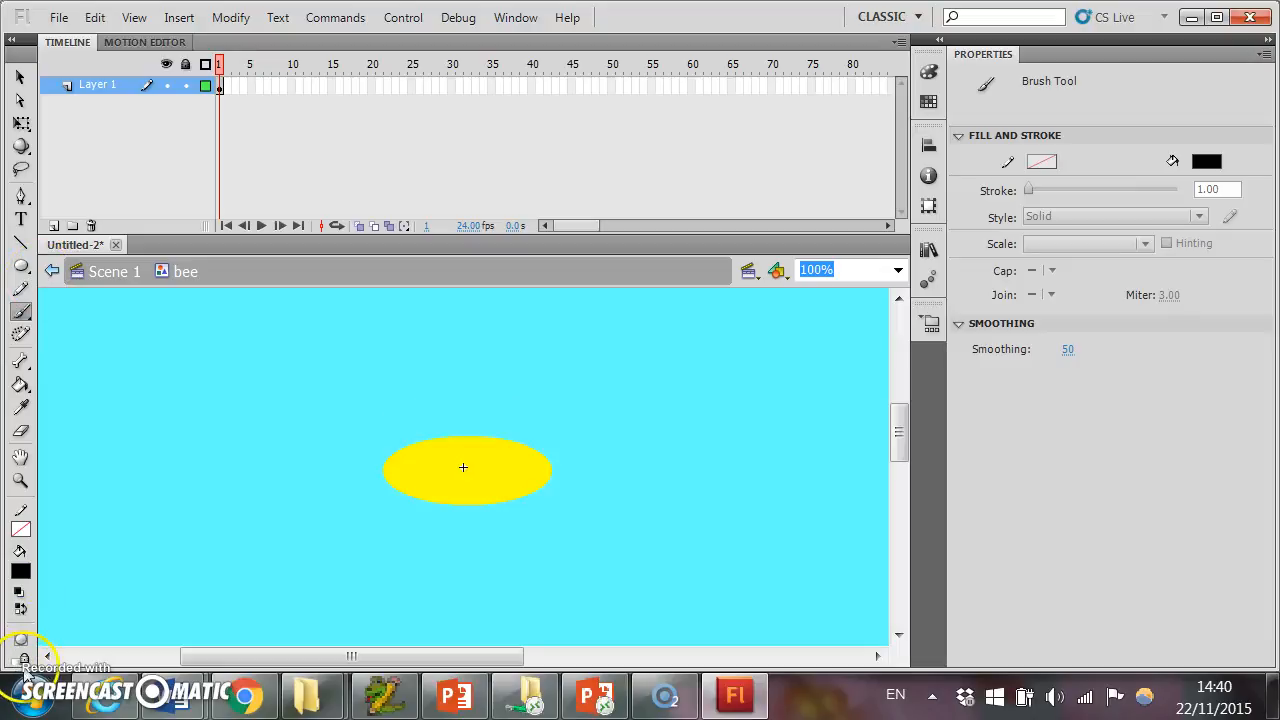
{"action": "left_click_drag", "start_coordinate": [40, 605], "coordinate": [80, 599]}
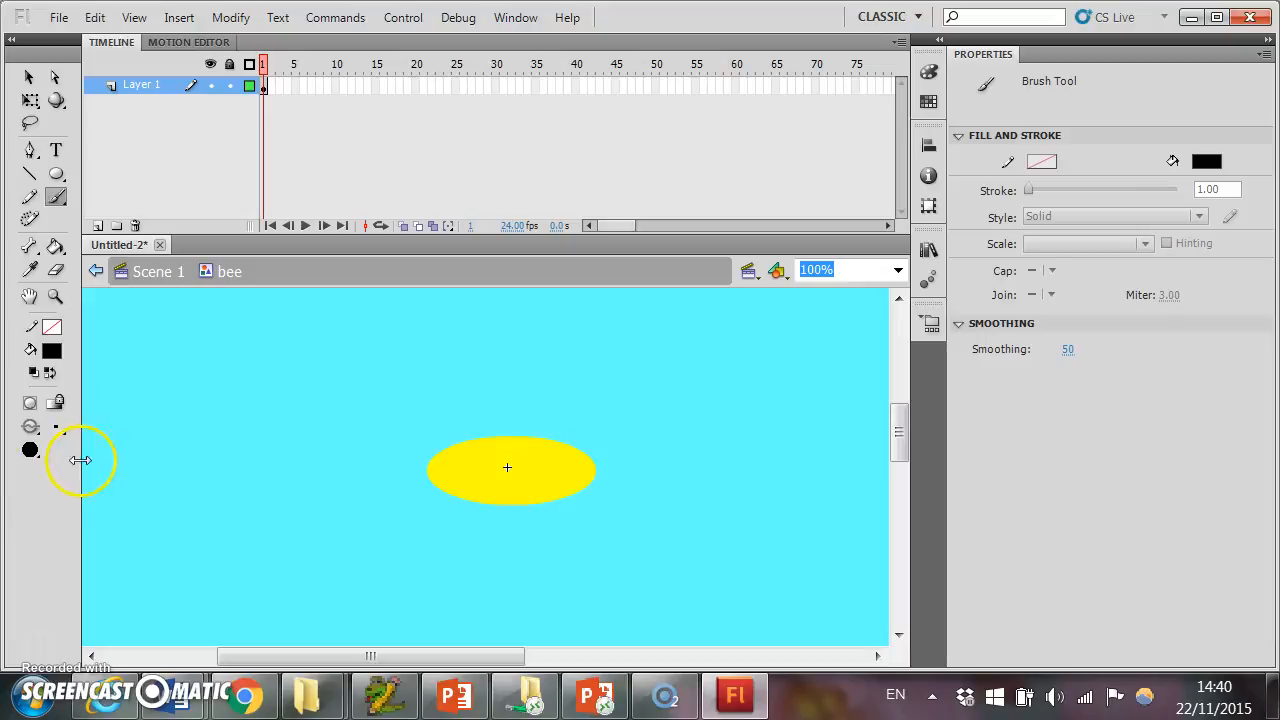
{"action": "left_click", "coordinate": [55, 430]}
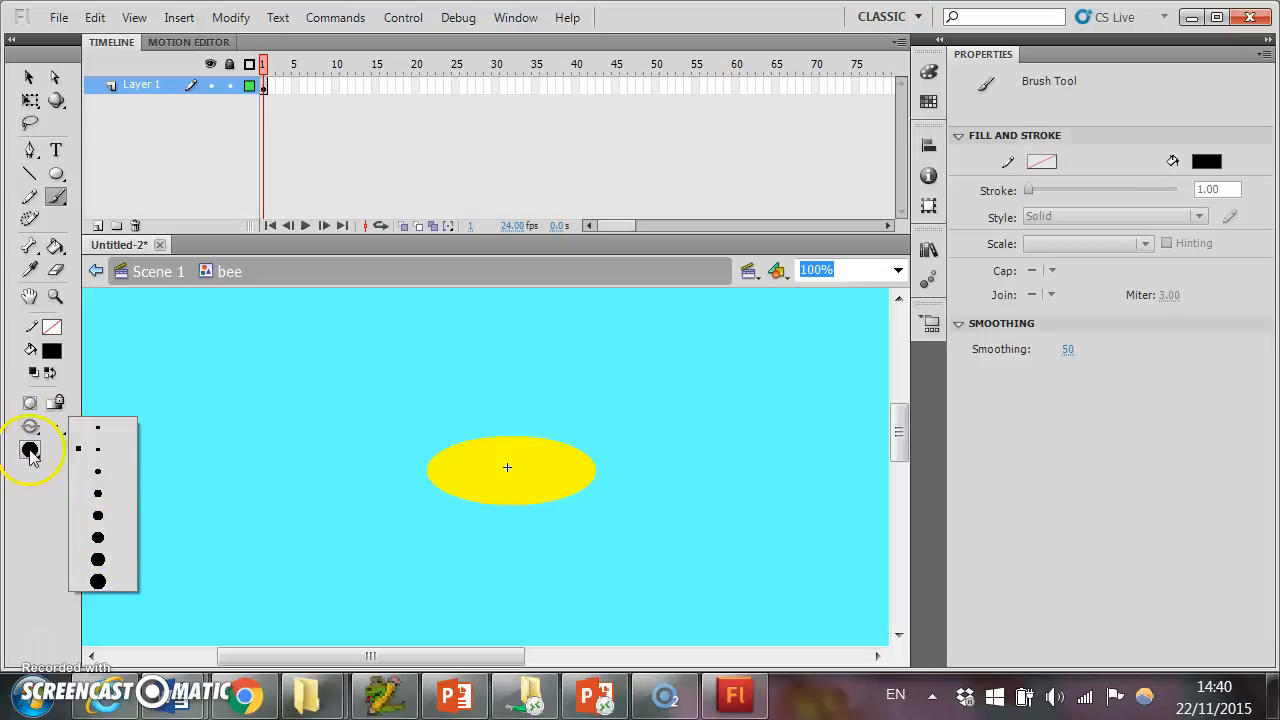
{"action": "left_click", "coordinate": [103, 514]}
Step: Paint five vertical black stripes side by side across the yellow body, undoing and repainting the third stripe
{"action": "left_click_drag", "start_coordinate": [466, 452], "coordinate": [465, 486]}
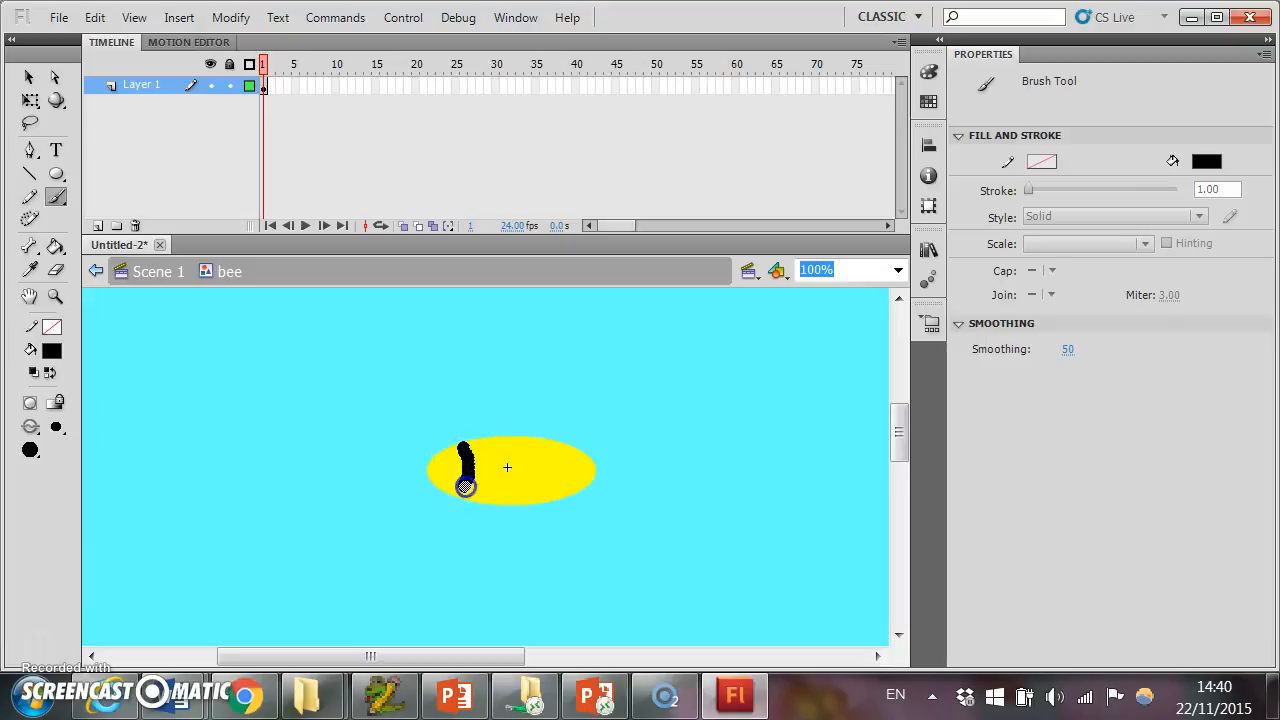
{"action": "left_click_drag", "start_coordinate": [484, 438], "coordinate": [492, 490]}
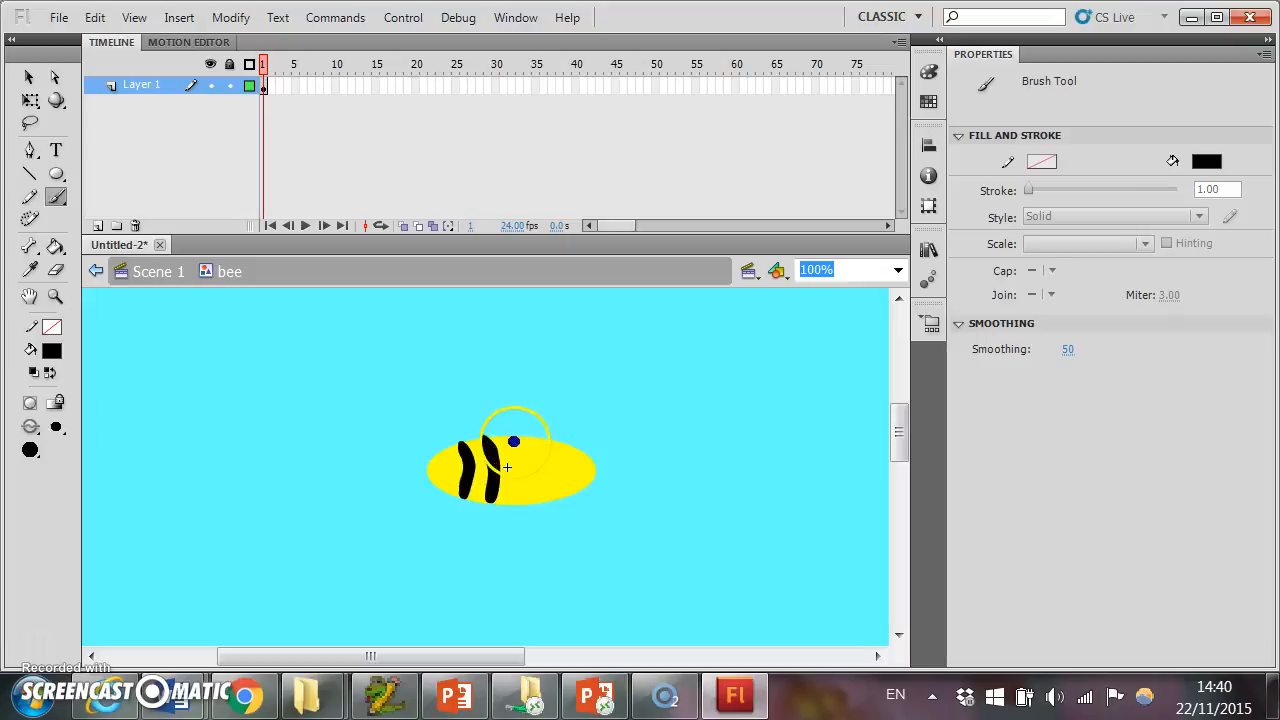
{"action": "left_click_drag", "start_coordinate": [517, 468], "coordinate": [511, 507]}
{"action": "key", "text": "ctrl+z"}
{"action": "left_click_drag", "start_coordinate": [512, 443], "coordinate": [516, 467]}
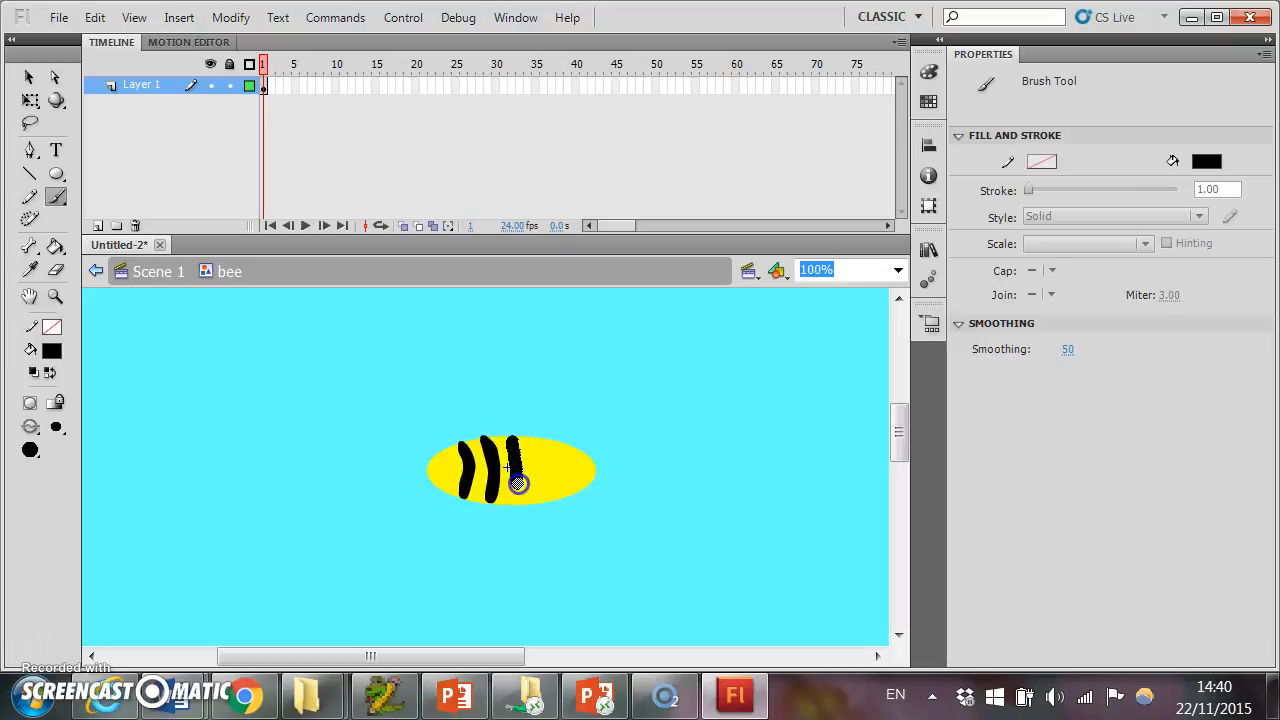
{"action": "left_click_drag", "start_coordinate": [516, 498], "coordinate": [516, 500]}
{"action": "left_click_drag", "start_coordinate": [536, 444], "coordinate": [542, 471]}
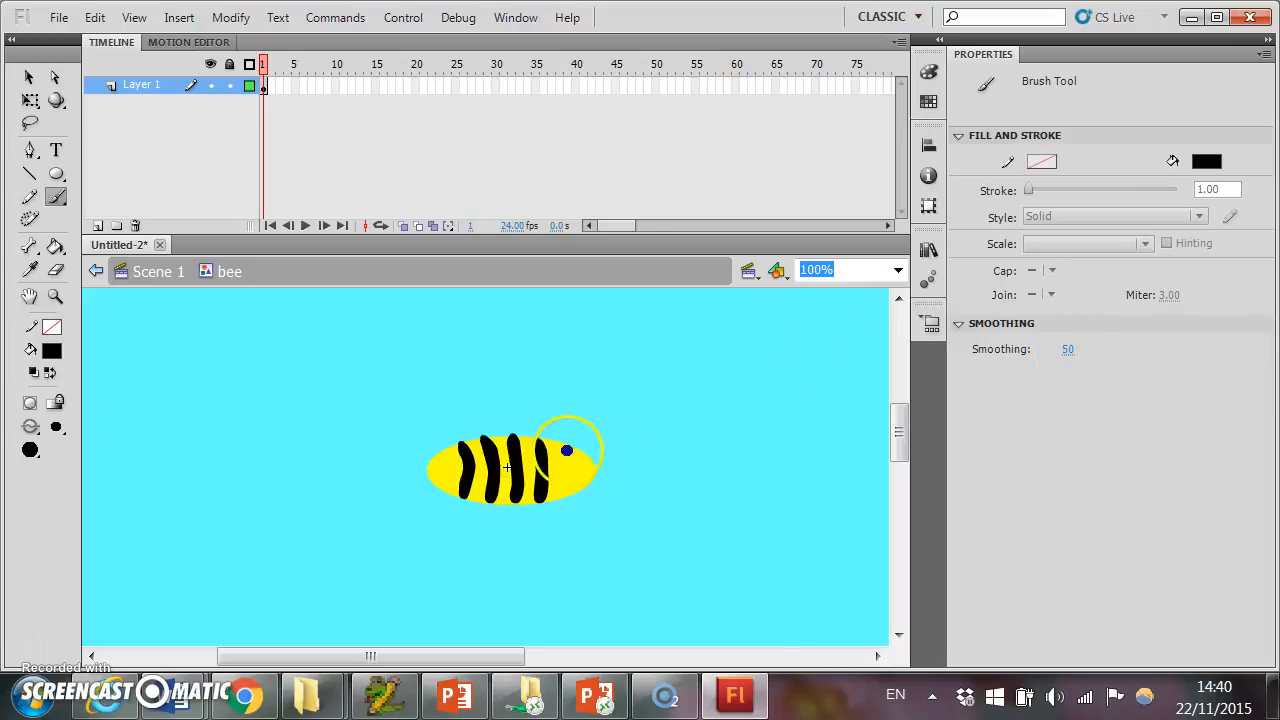
{"action": "left_click_drag", "start_coordinate": [566, 454], "coordinate": [566, 482]}
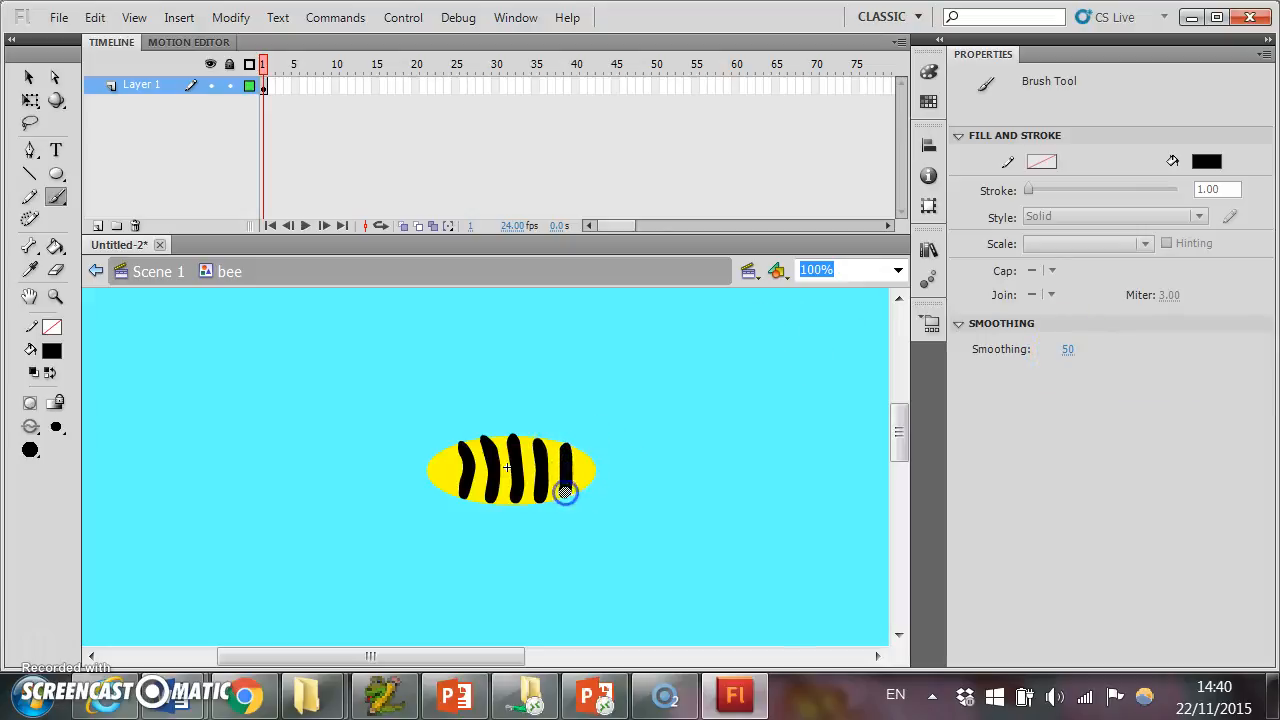
Step: Paint a black dot as the eye at the body's left end and two looped wings above the middle stripes
{"action": "left_click", "coordinate": [446, 468]}
{"action": "left_click", "coordinate": [495, 437]}
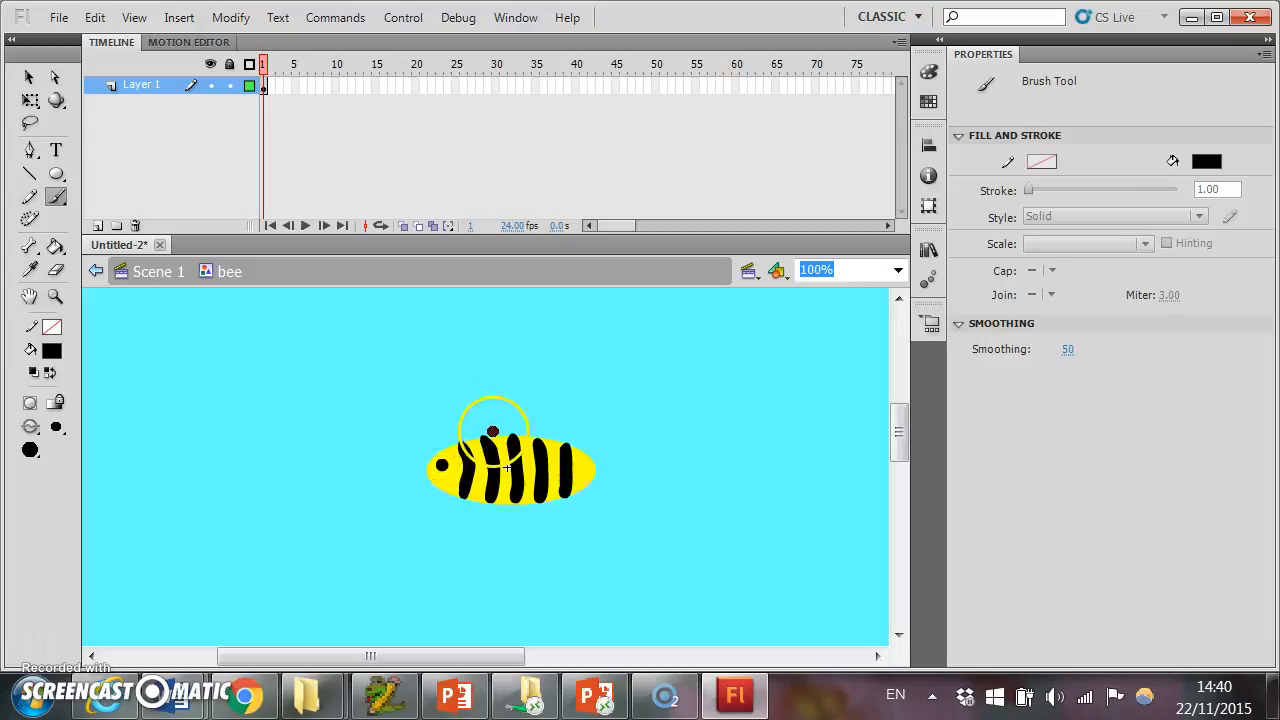
{"action": "mouse_move", "coordinate": [499, 435]}
{"action": "left_mouse_down"}
{"action": "mouse_move", "coordinate": [486, 418]}
{"action": "mouse_move", "coordinate": [508, 400]}
{"action": "mouse_move", "coordinate": [507, 428]}
{"action": "mouse_move", "coordinate": [528, 429]}
{"action": "left_mouse_up"}
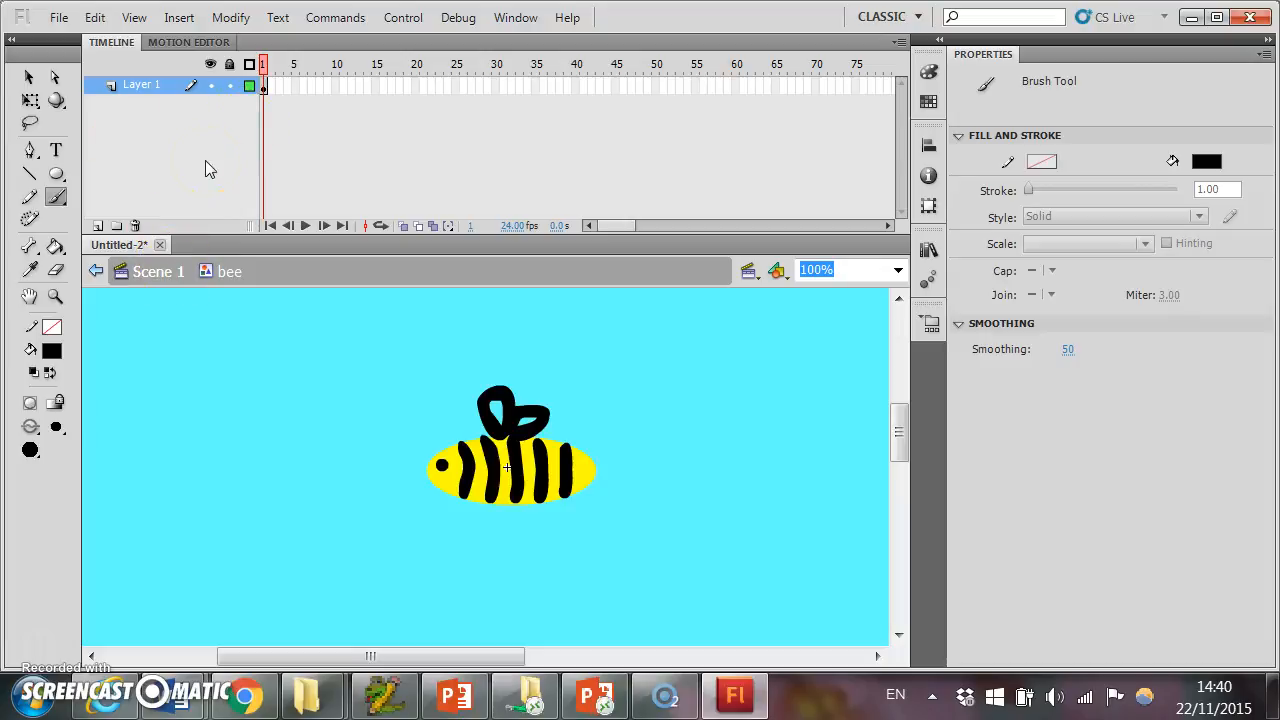
Step: Return to Scene 1 and place the bee symbol from the library in the sky above the hills on the Bee layer
{"action": "left_click", "coordinate": [158, 280]}
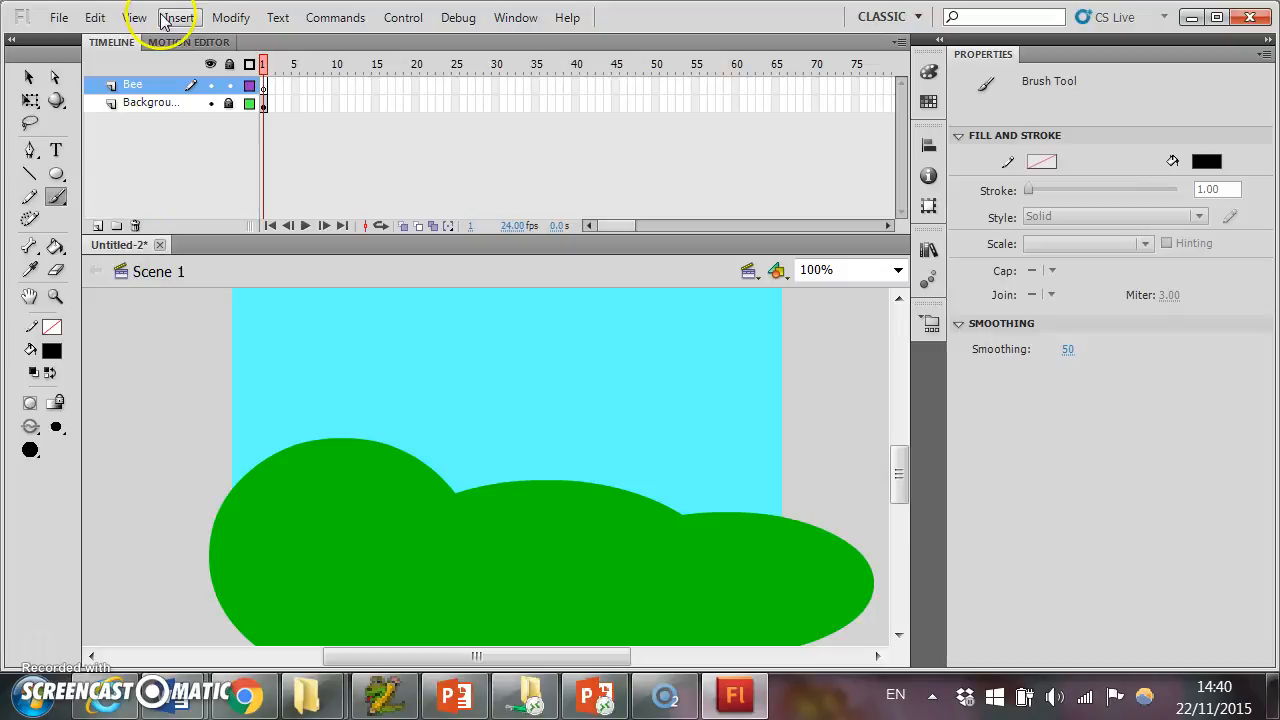
{"action": "left_click", "coordinate": [510, 20]}
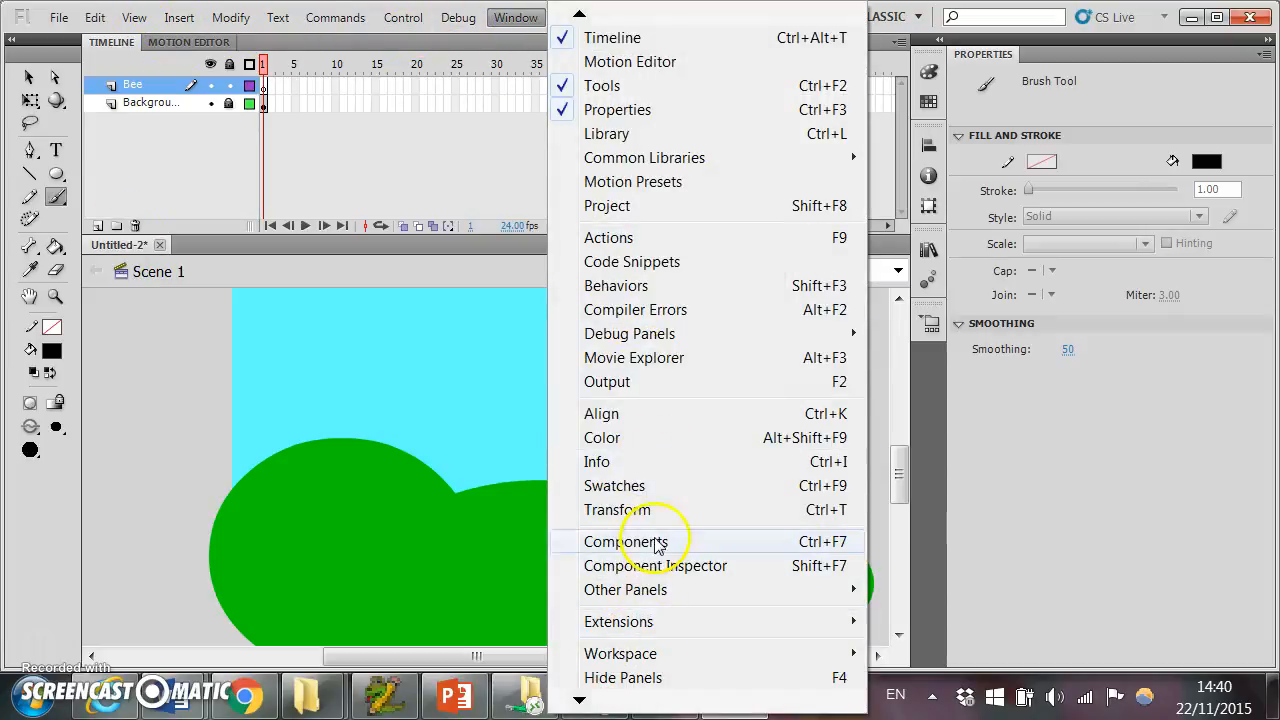
{"action": "left_click", "coordinate": [640, 134]}
{"action": "left_click", "coordinate": [718, 390]}
{"action": "left_click_drag", "start_coordinate": [718, 390], "coordinate": [506, 414]}
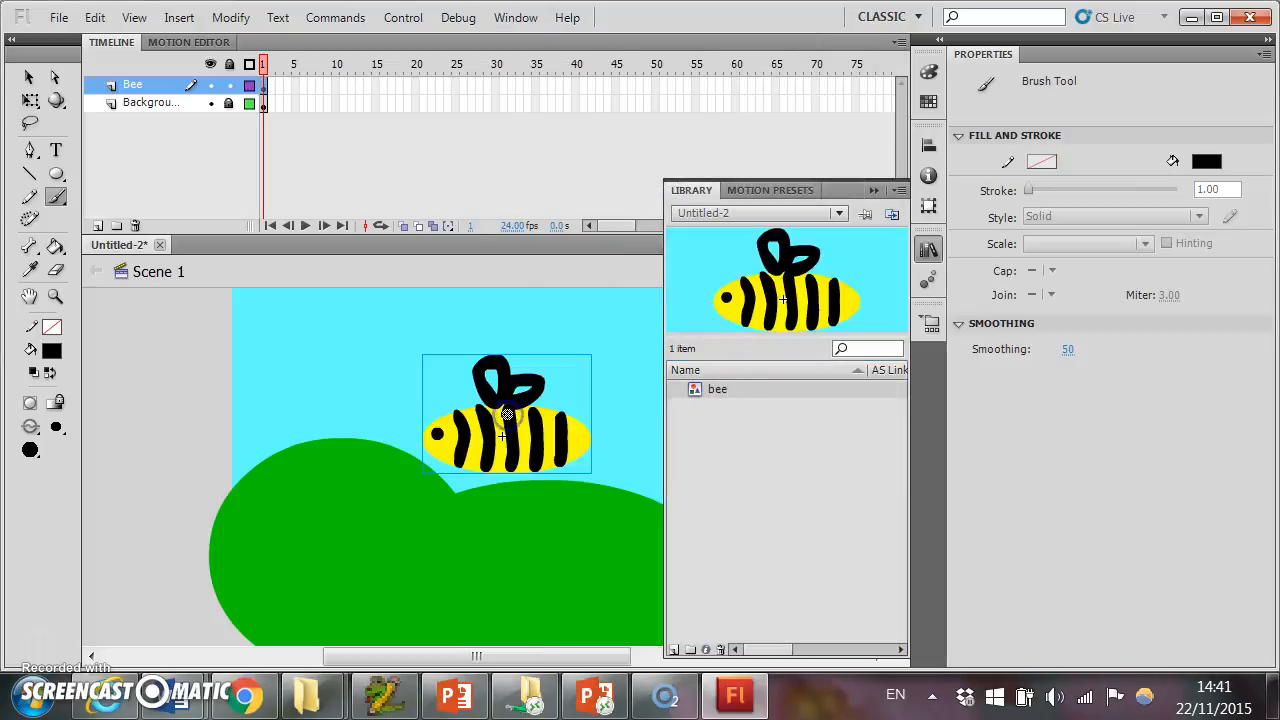
{"action": "left_click", "coordinate": [874, 190]}
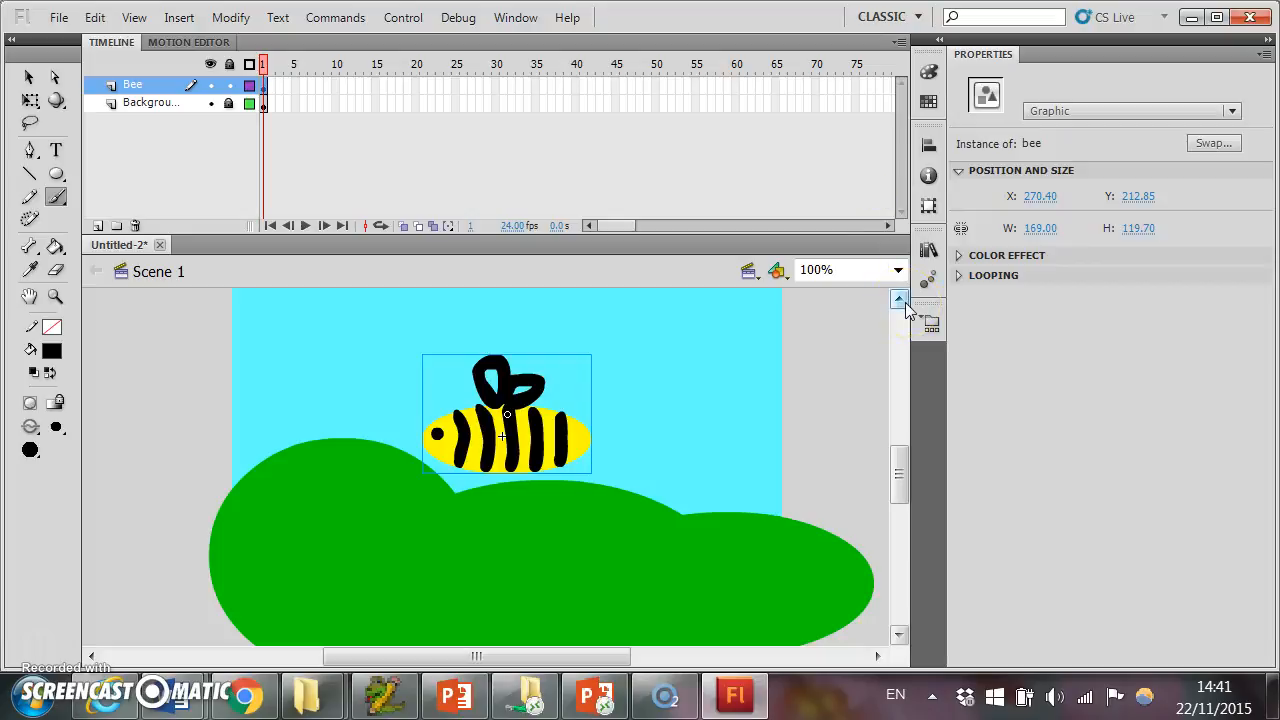
Step: Scale the bee to 50% in height and width, and move it to the right side of the sky, about X 474, Y 164
{"action": "key", "text": "ctrl+t"}
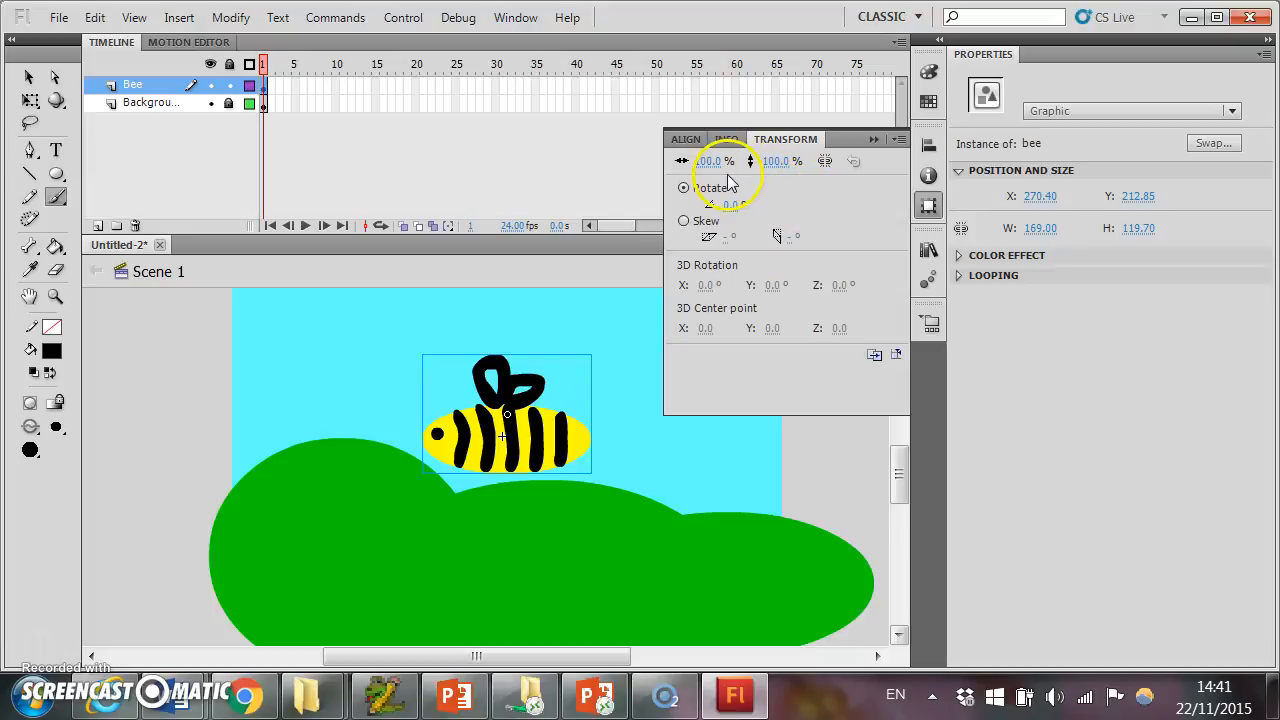
{"action": "left_click", "coordinate": [777, 161]}
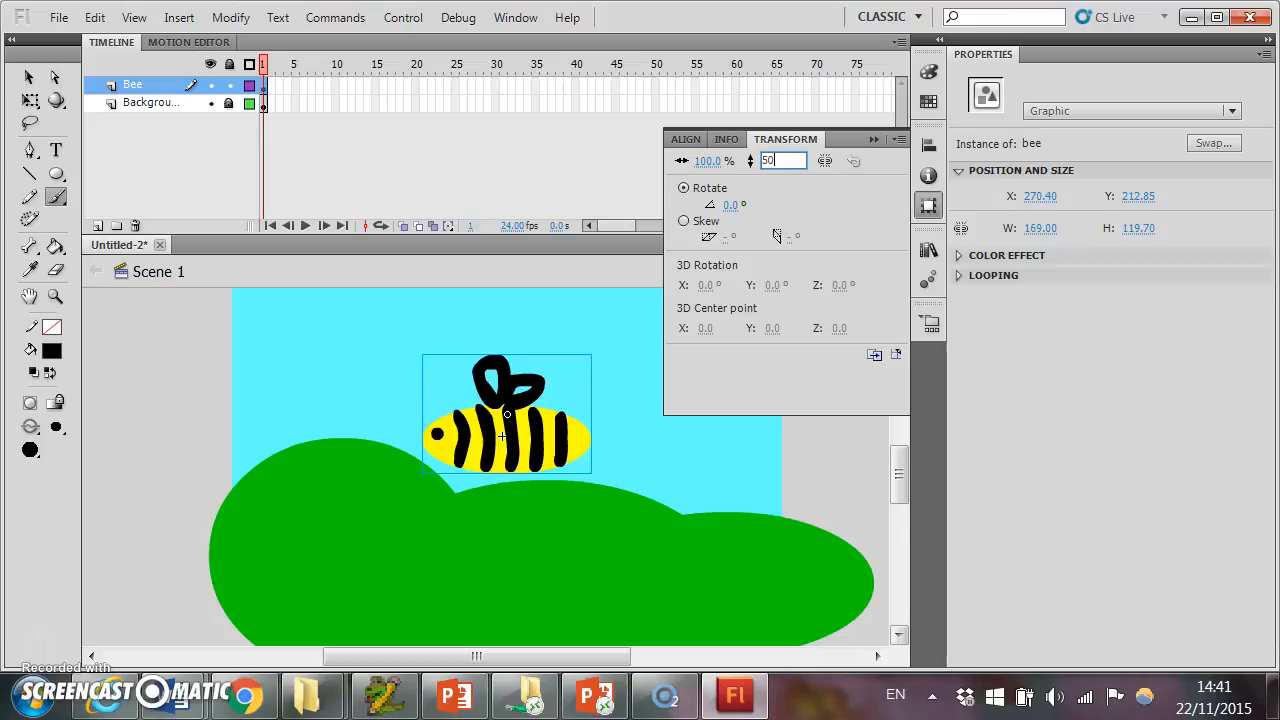
{"action": "key", "text": "Return"}
{"action": "left_click", "coordinate": [706, 161]}
{"action": "type", "text": "50"}
{"action": "key", "text": "Return"}
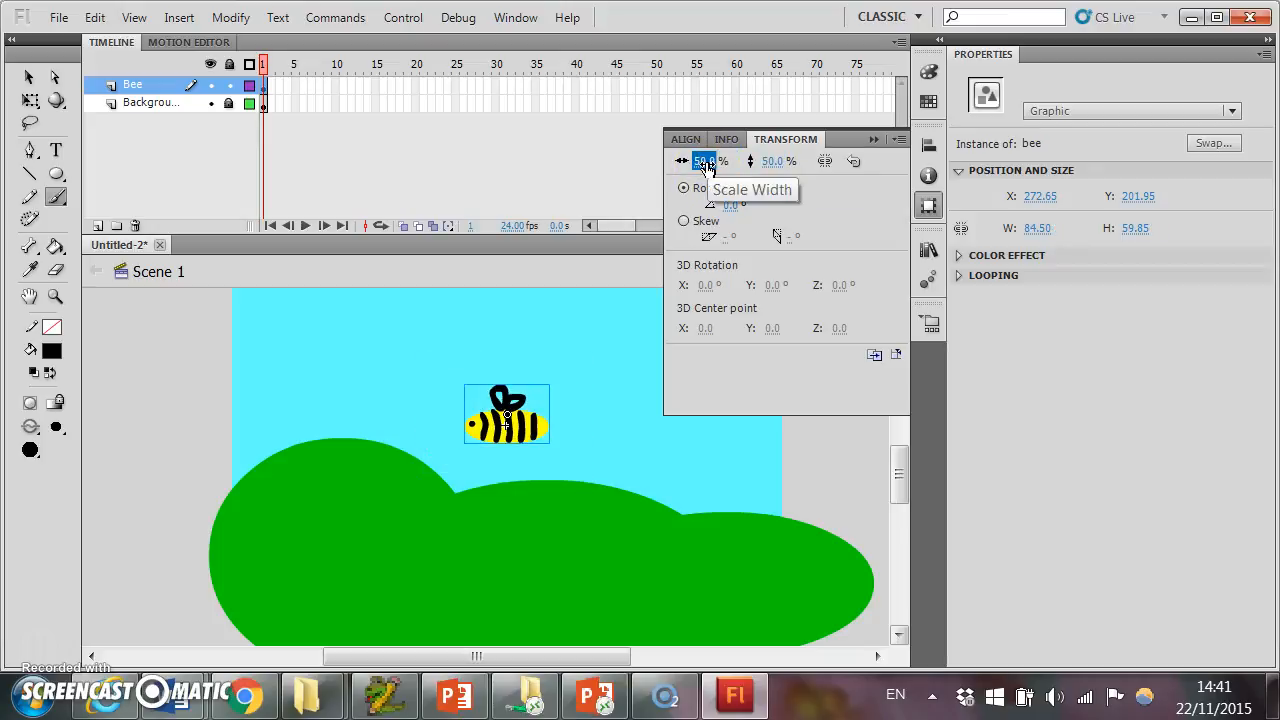
{"action": "left_click", "coordinate": [873, 140]}
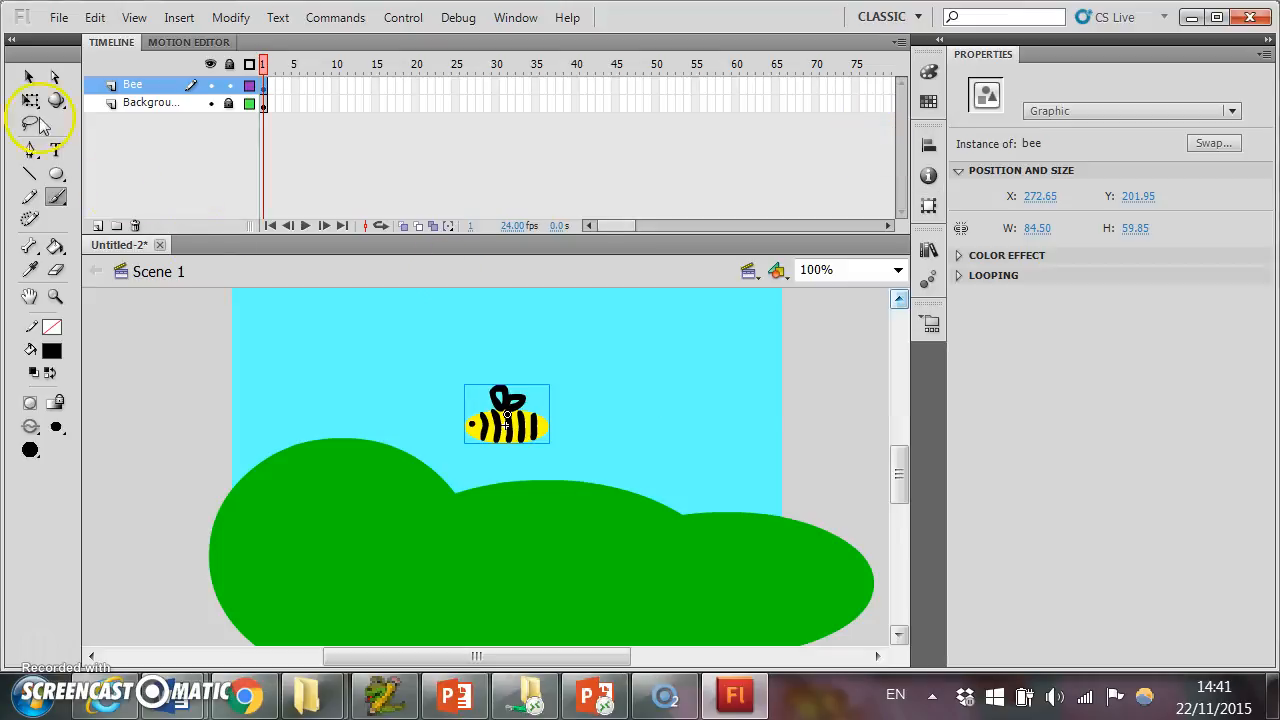
{"action": "left_click", "coordinate": [29, 77]}
{"action": "left_click_drag", "start_coordinate": [541, 428], "coordinate": [742, 390]}
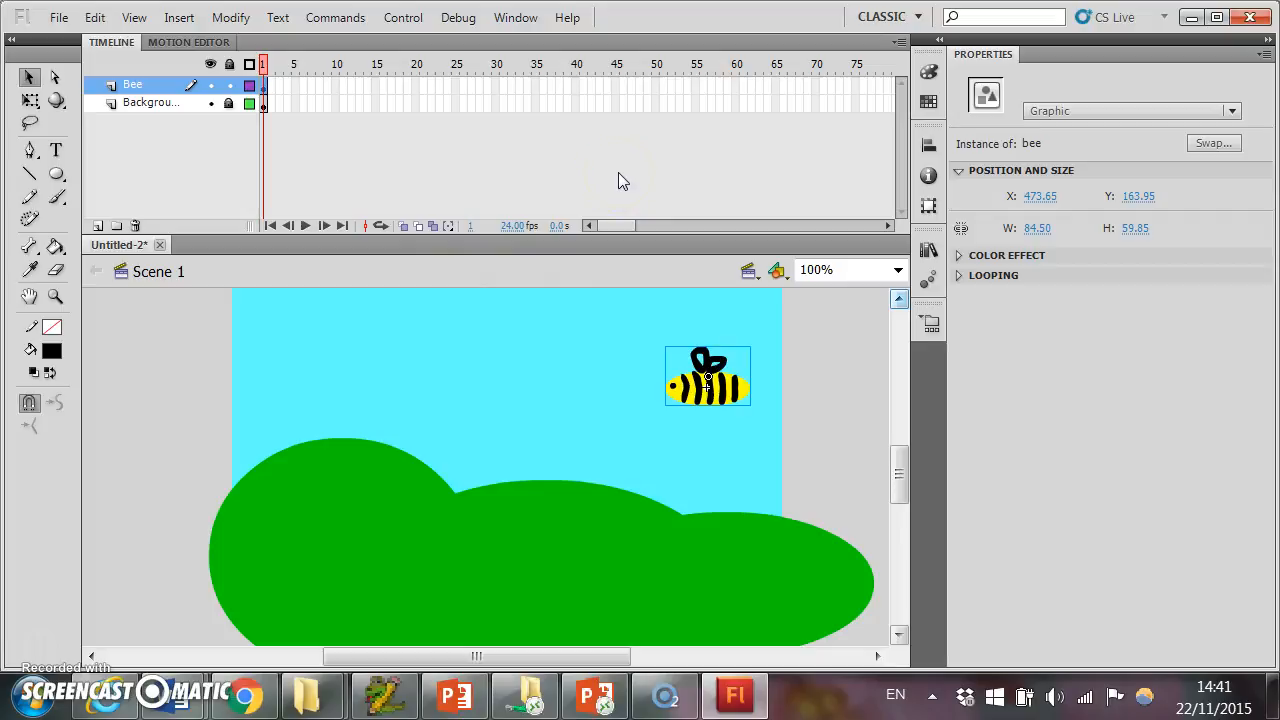
Step: Extend the Background layer to frame 60 with Insert Frame, and insert a keyframe at frame 60 of the Bee layer
{"action": "right_click", "coordinate": [735, 103]}
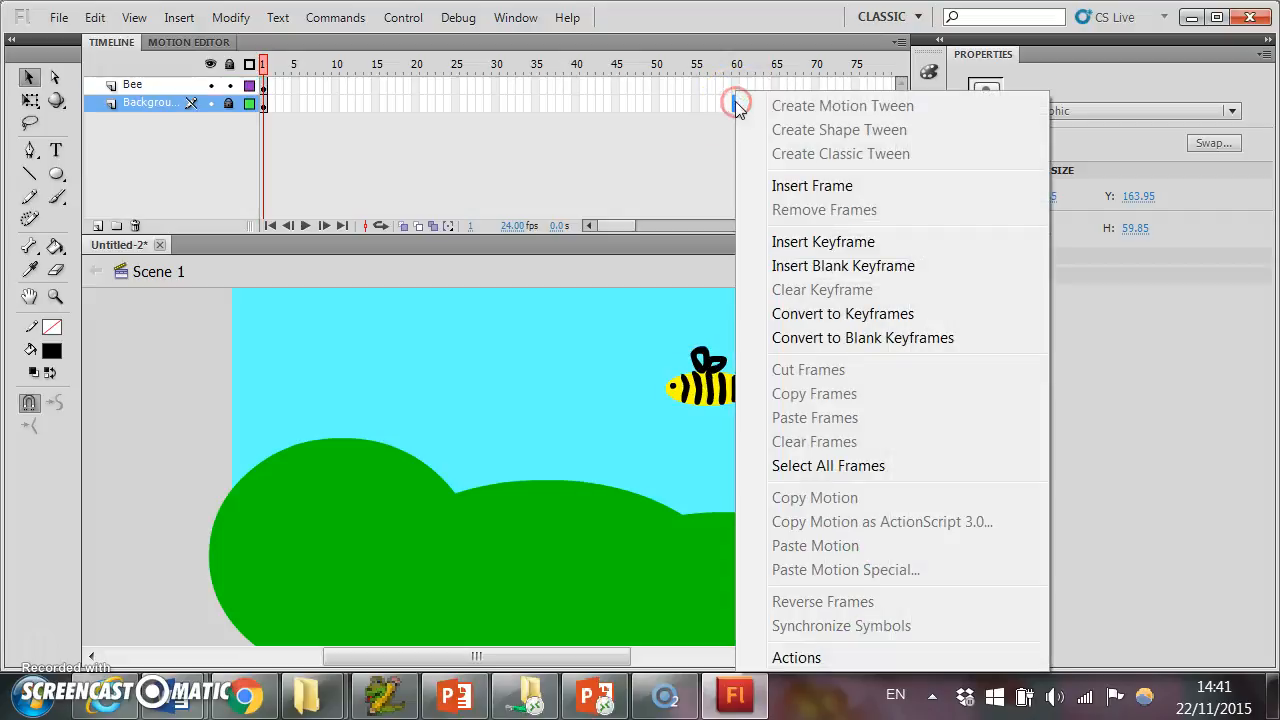
{"action": "left_click", "coordinate": [810, 187]}
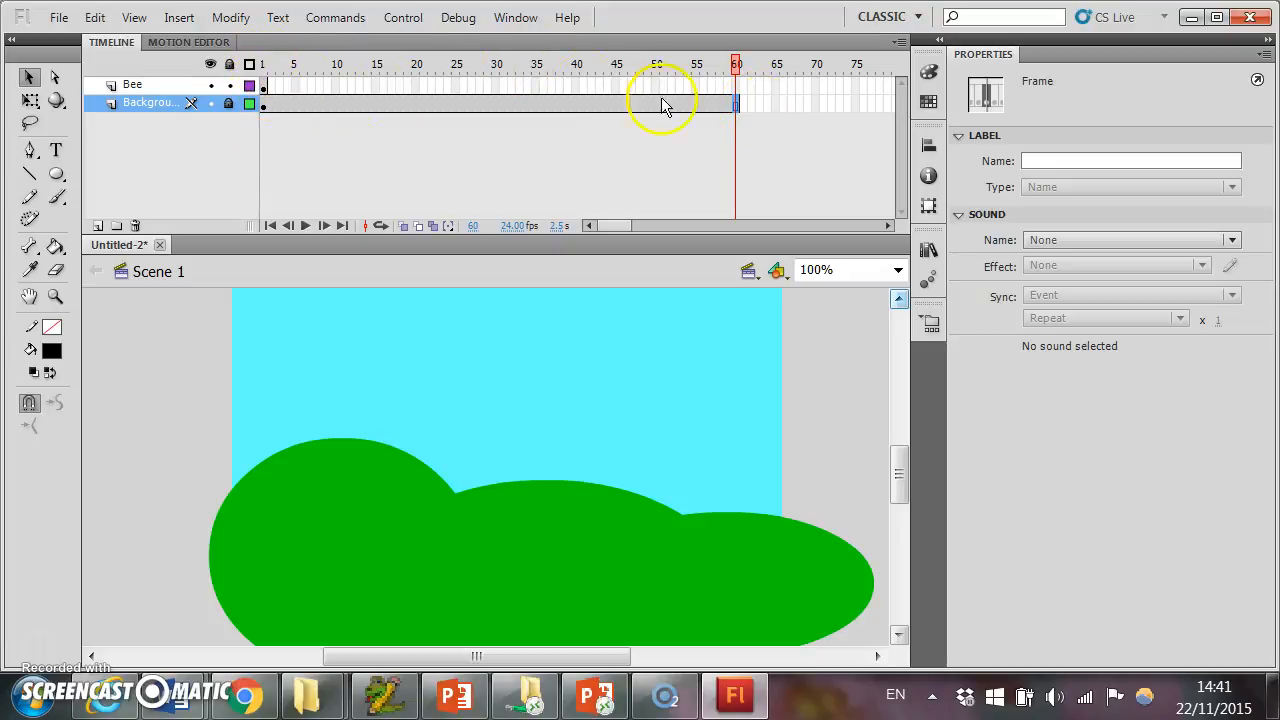
{"action": "right_click", "coordinate": [738, 88]}
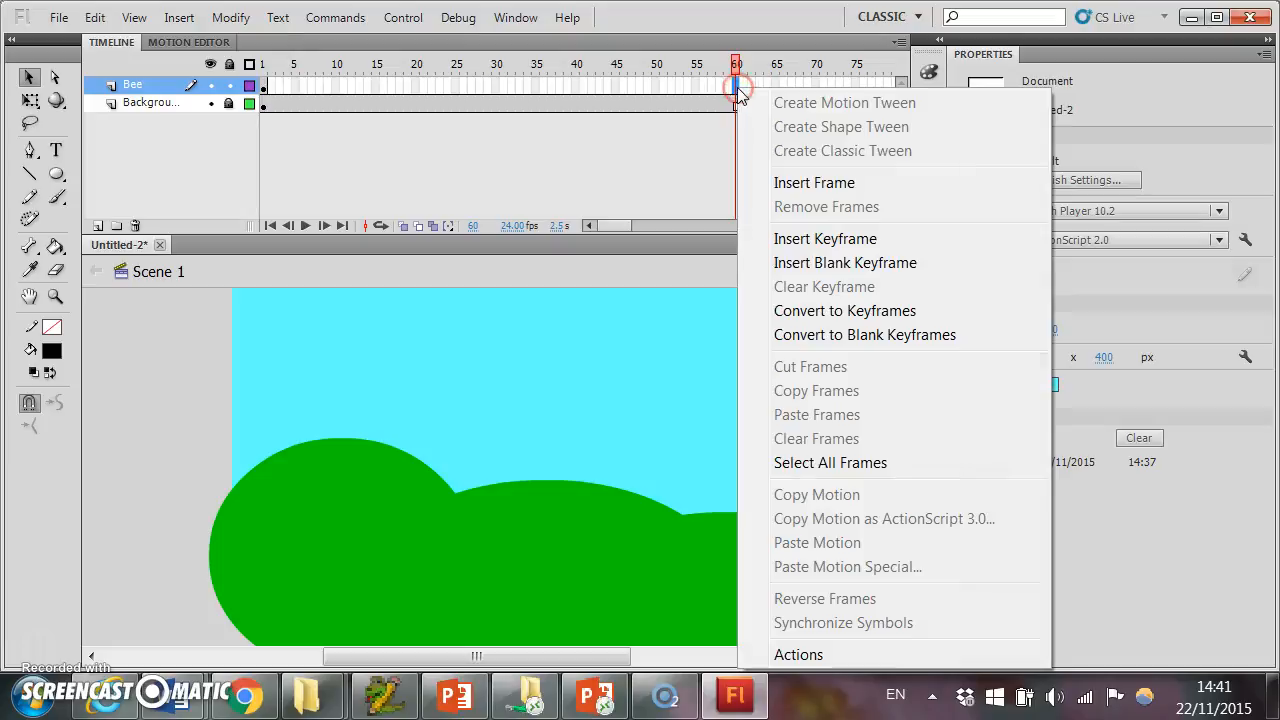
{"action": "left_click", "coordinate": [808, 240]}
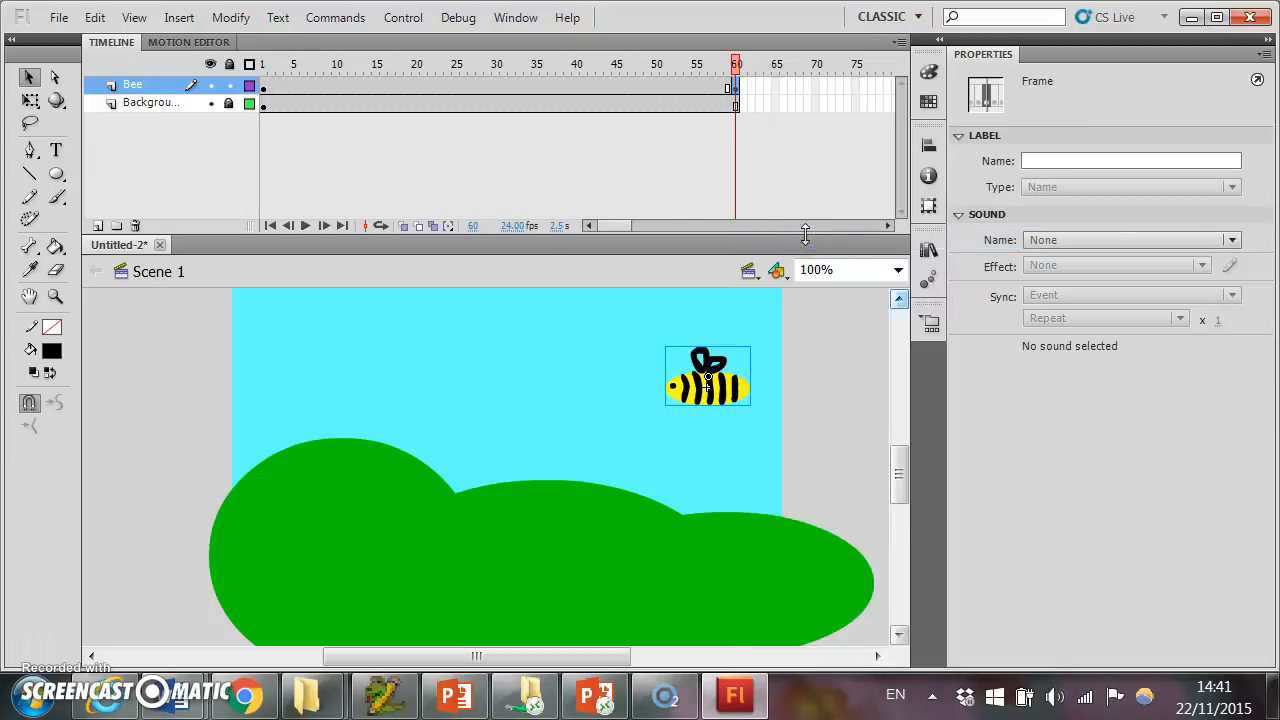
{"action": "left_click", "coordinate": [264, 87]}
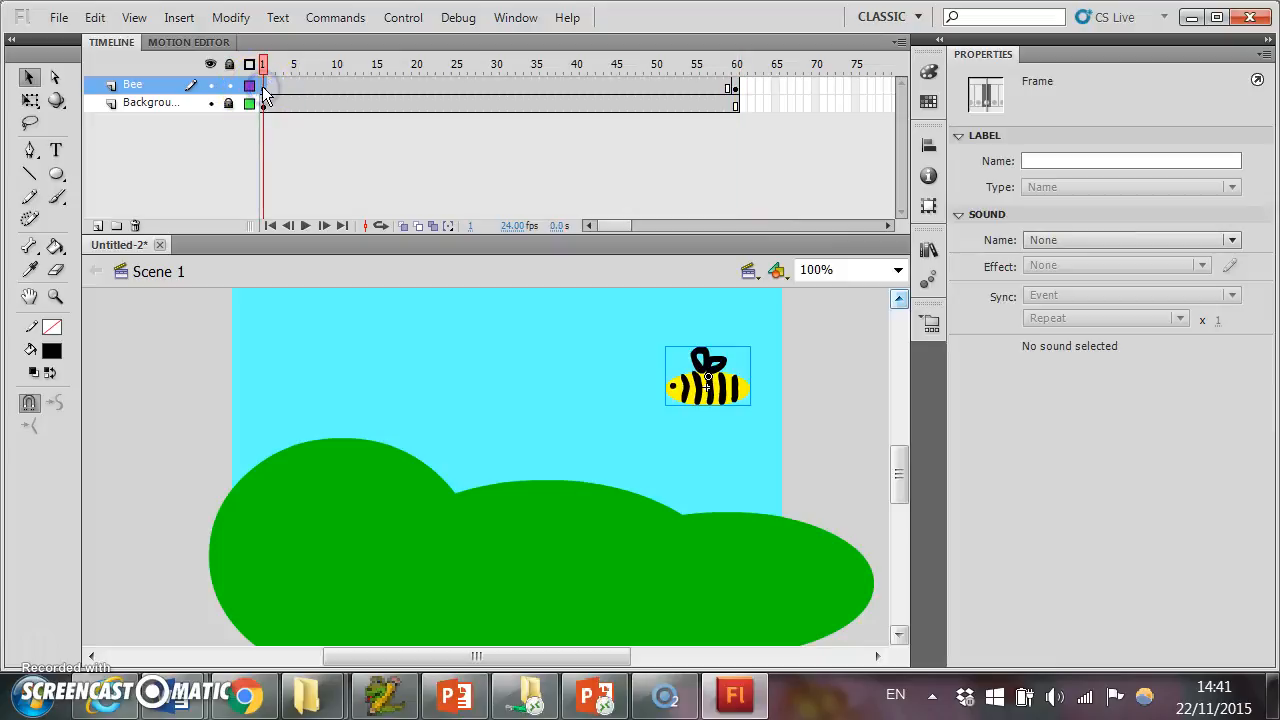
Step: Move the bee at frame 60 to the left side of the sky, about X 50, Y 120, and create a classic tween on the Bee layer
{"action": "left_click", "coordinate": [740, 88]}
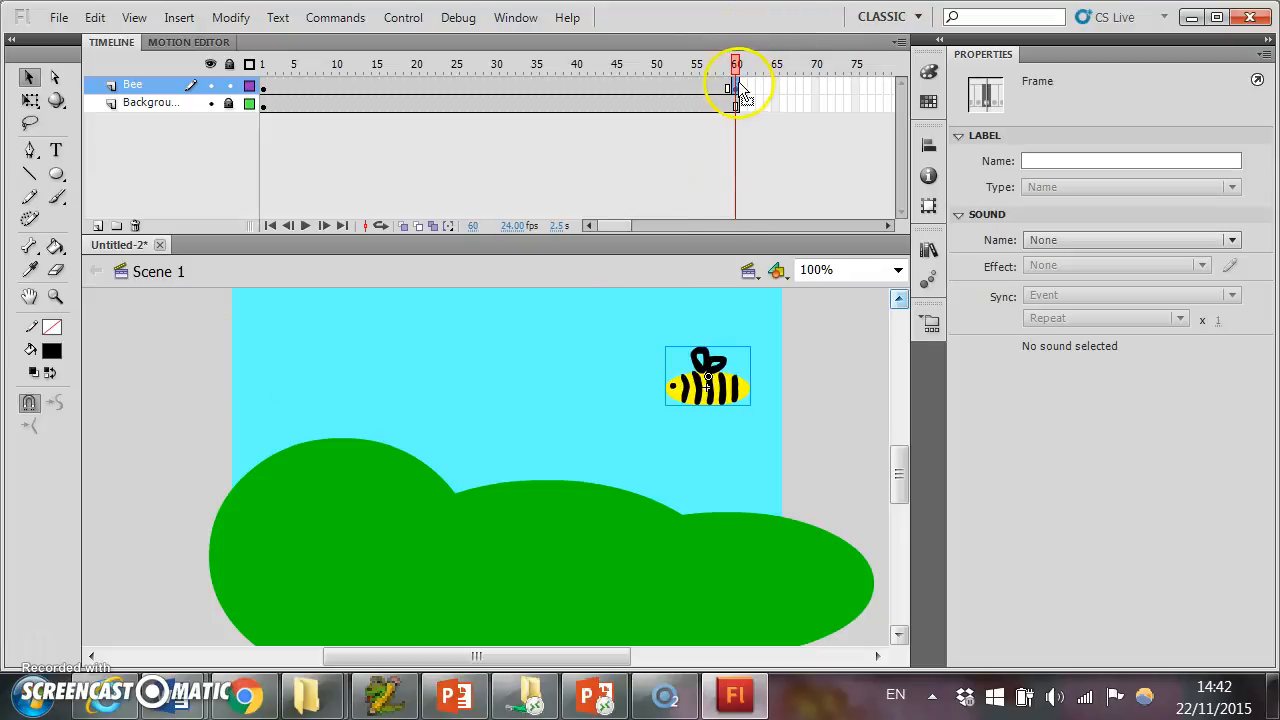
{"action": "left_click_drag", "start_coordinate": [724, 373], "coordinate": [314, 346]}
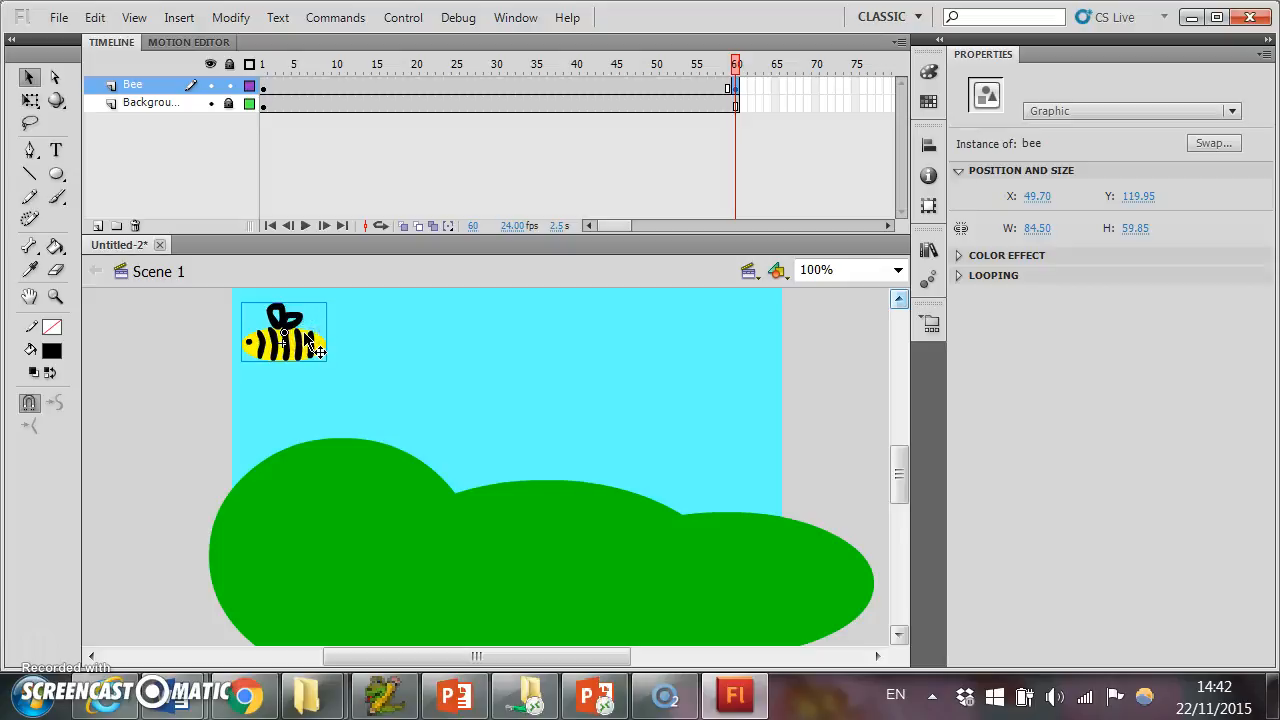
{"action": "right_click", "coordinate": [474, 90]}
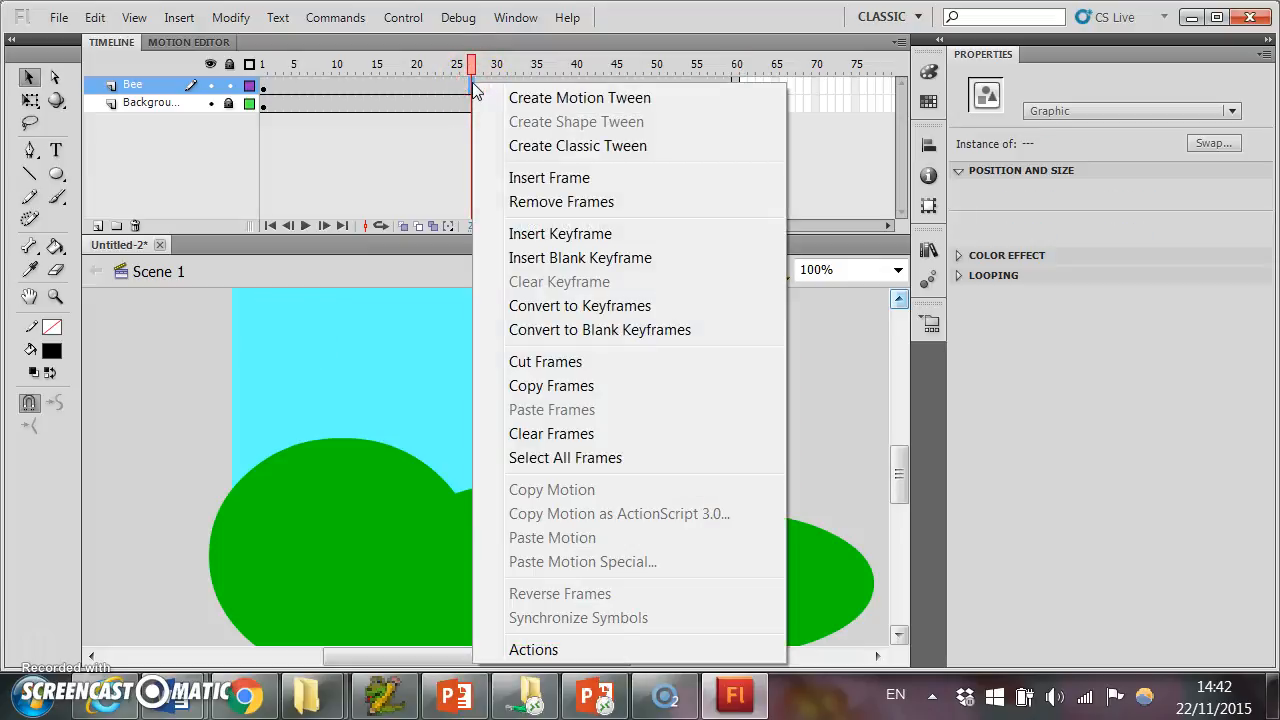
{"action": "left_click", "coordinate": [546, 152]}
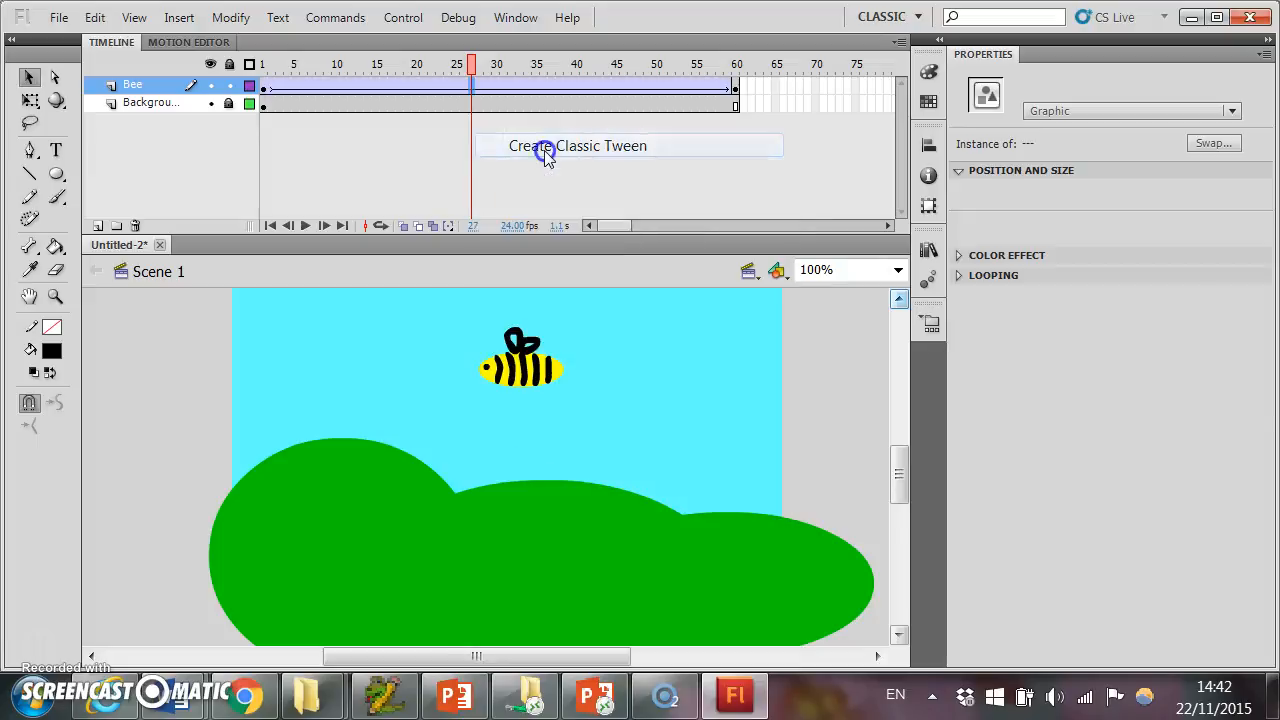
Step: Test the bee animation as a movie from frame 1 and close the preview
{"action": "left_click", "coordinate": [264, 88]}
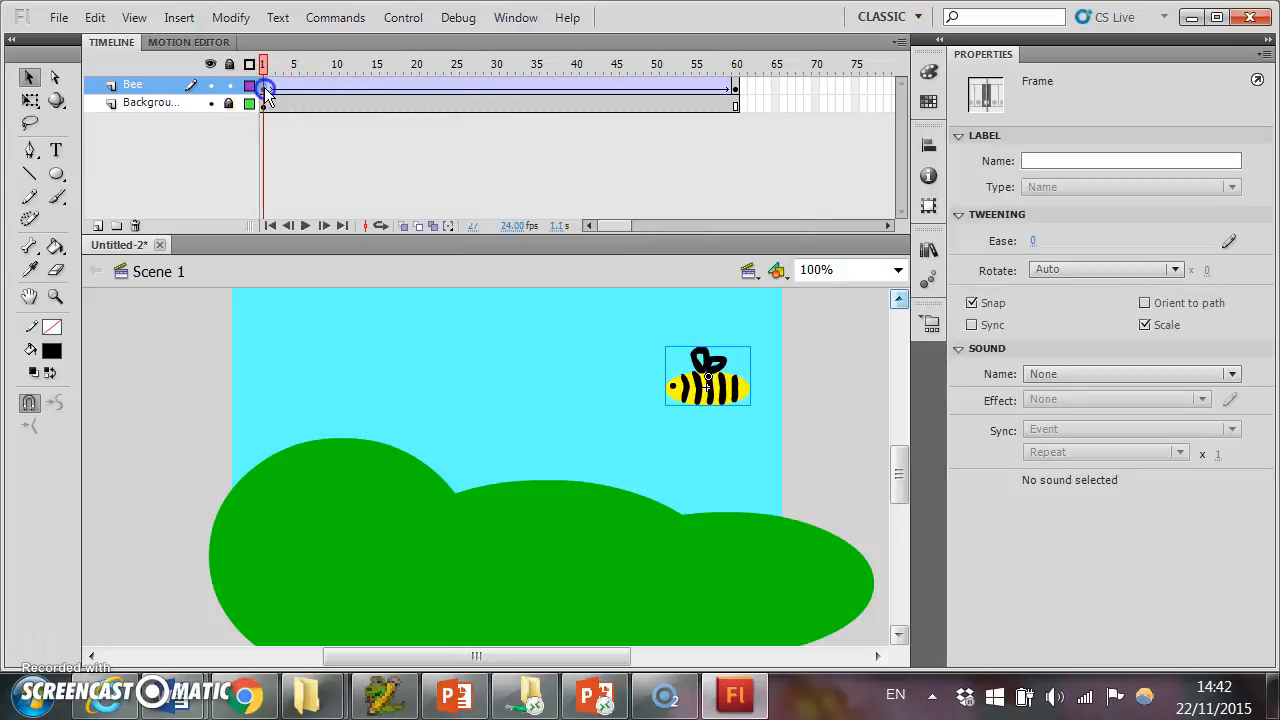
{"action": "key", "text": "ctrl+Return"}
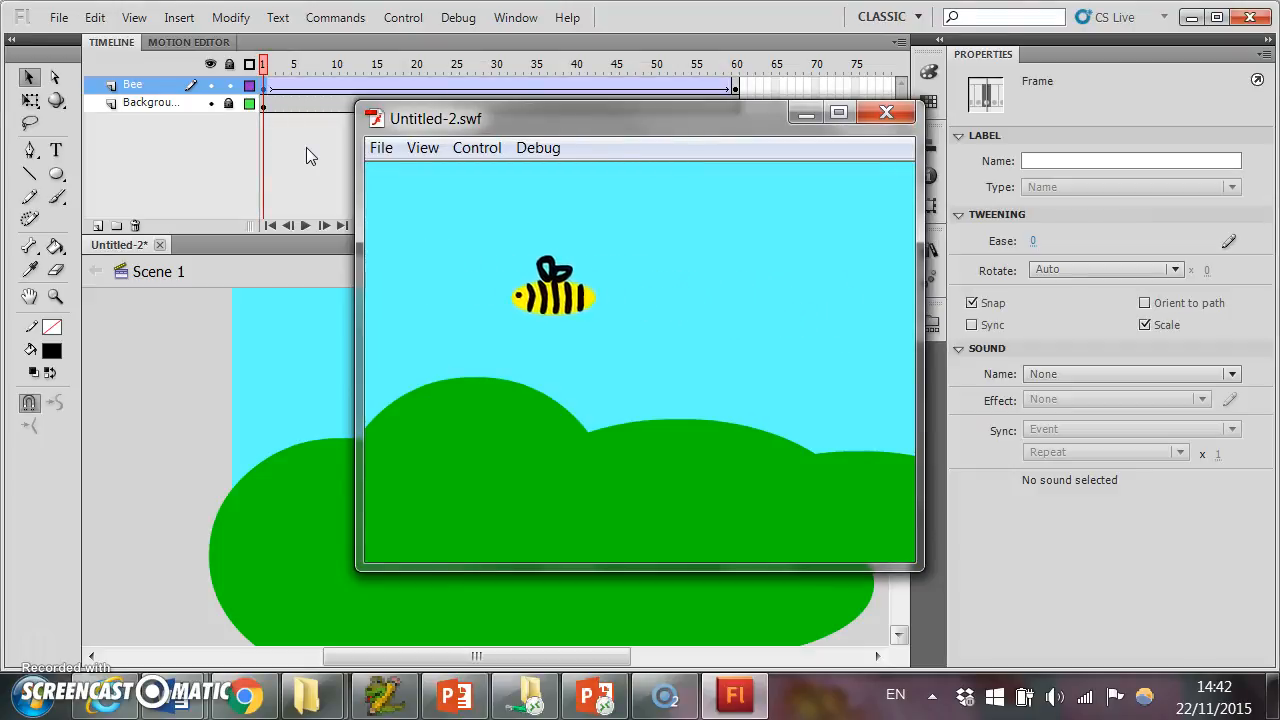
{"action": "left_click", "coordinate": [890, 108]}
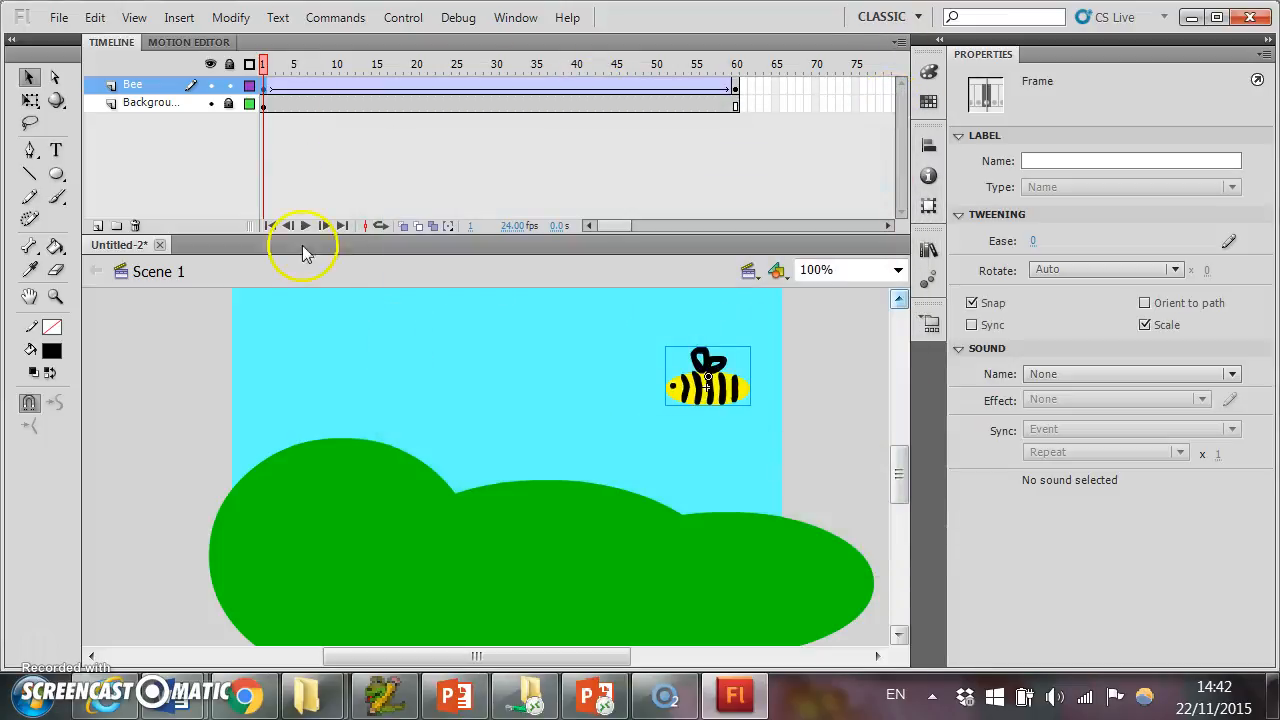
Step: Create a new ActionScript 2.0 document at 550 × 400 px and 24 fps
{"action": "left_click", "coordinate": [59, 17]}
{"action": "left_click", "coordinate": [110, 22]}
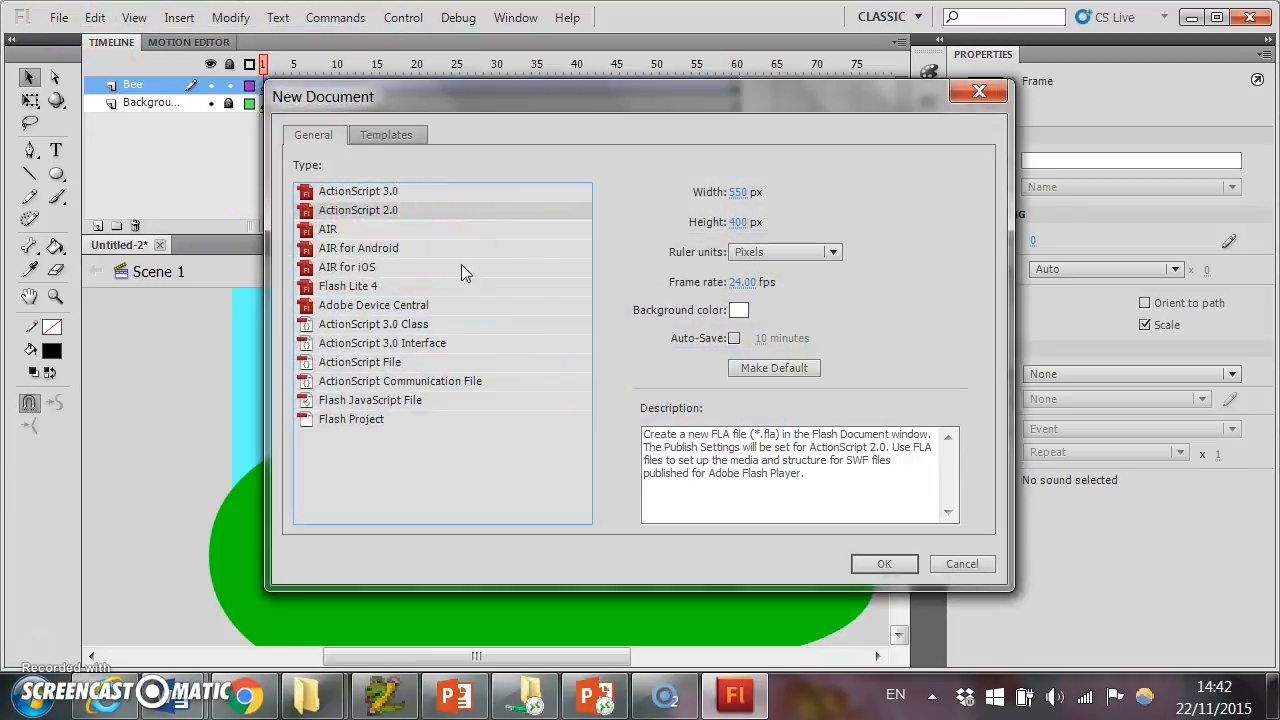
{"action": "left_click", "coordinate": [886, 564]}
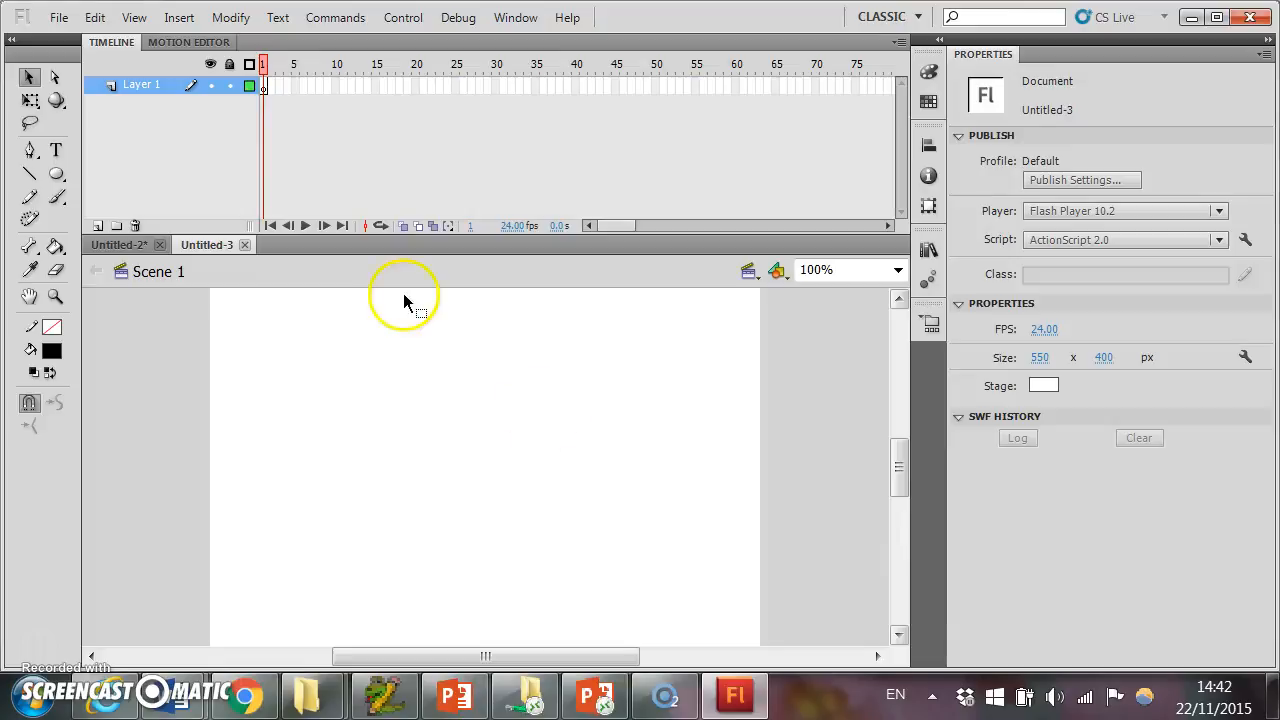
Step: Draw a black circle about 73.5 px across with the Oval tool and move it left on the stage, to about X 93, Y 183
{"action": "left_click", "coordinate": [56, 173]}
{"action": "left_click_drag", "start_coordinate": [411, 451], "coordinate": [491, 517]}
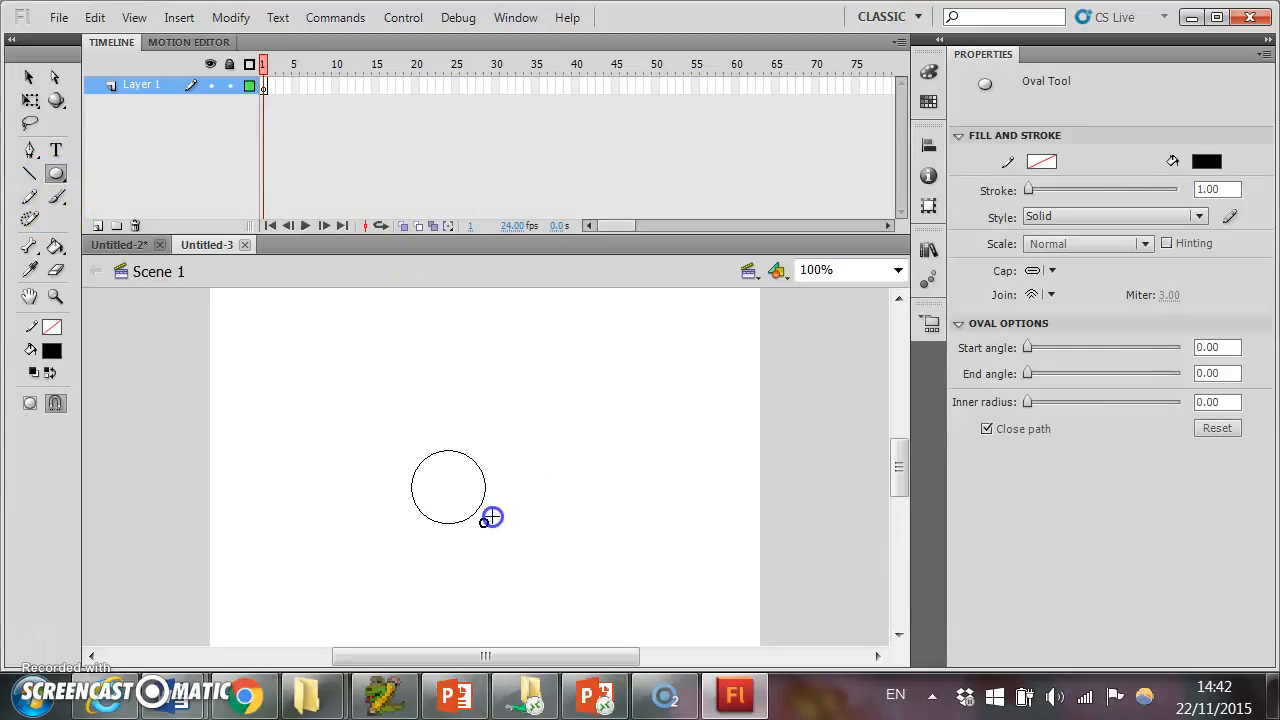
{"action": "left_click", "coordinate": [29, 77]}
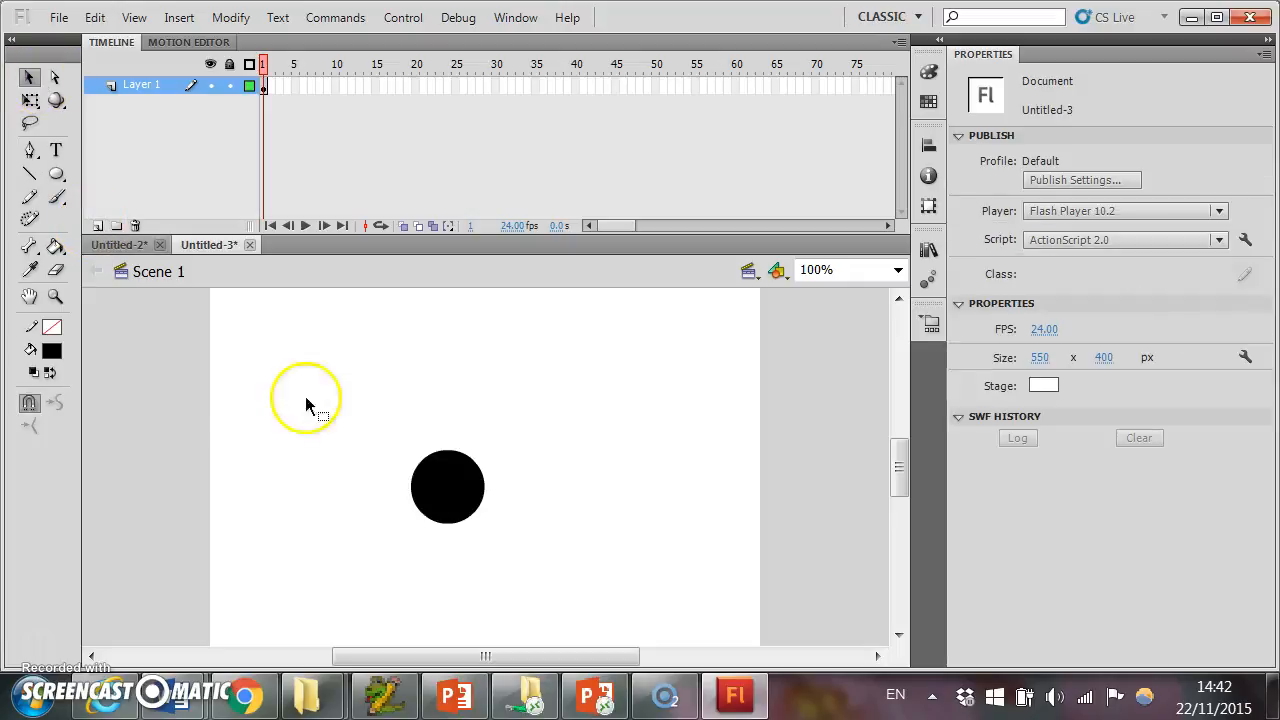
{"action": "left_click_drag", "start_coordinate": [449, 500], "coordinate": [349, 491]}
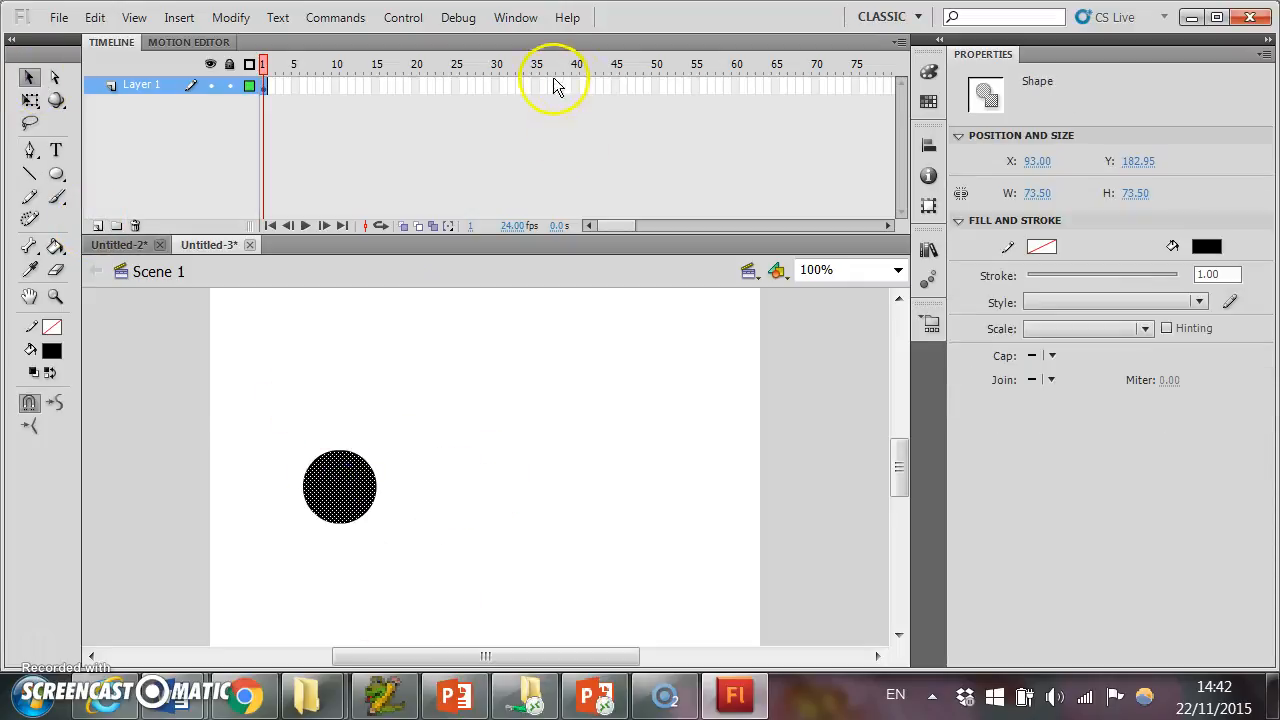
Step: Insert a keyframe at frame 50 and scale the circle there to 250% in height and width
{"action": "right_click", "coordinate": [655, 86]}
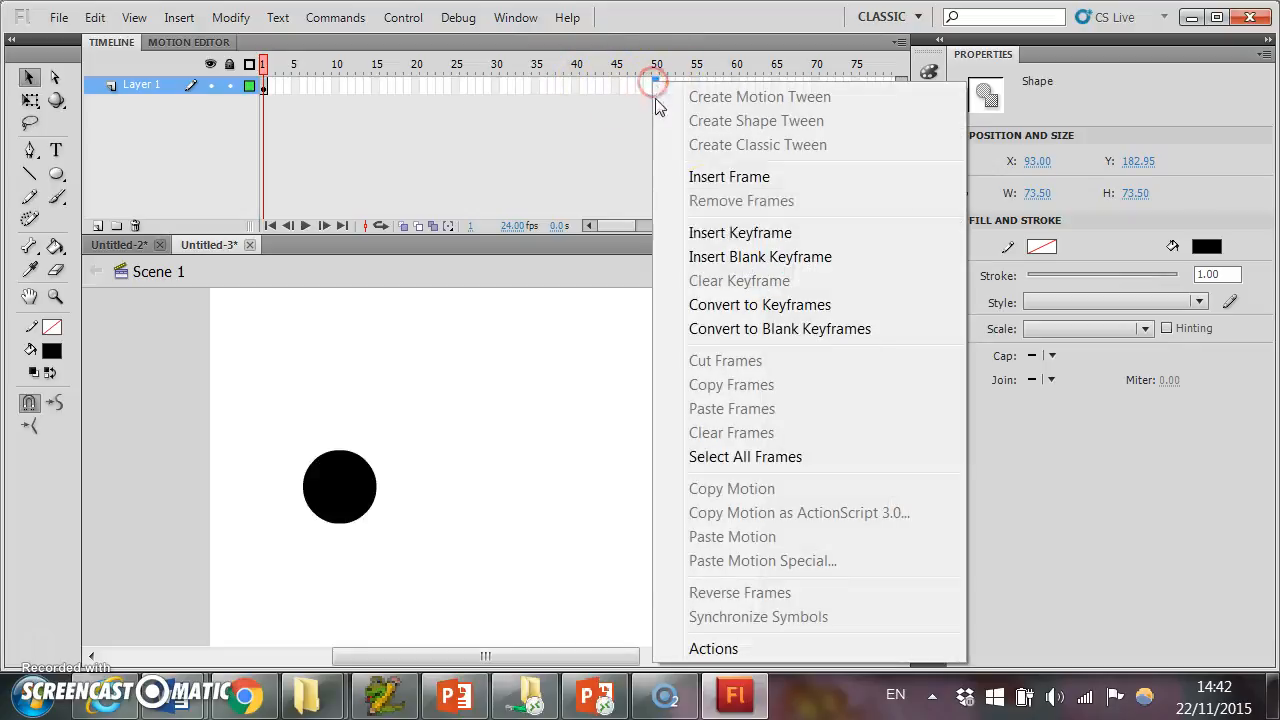
{"action": "left_click", "coordinate": [727, 233]}
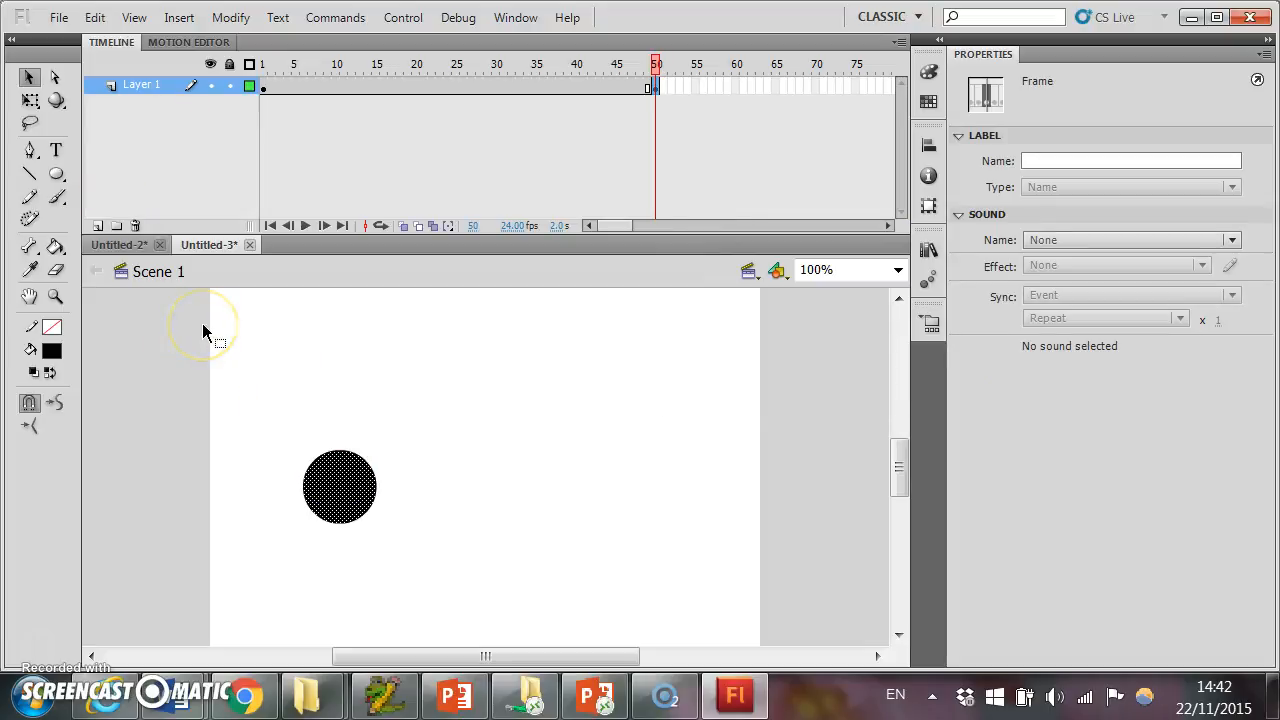
{"action": "key", "text": "ctrl+t"}
{"action": "left_click", "coordinate": [772, 161]}
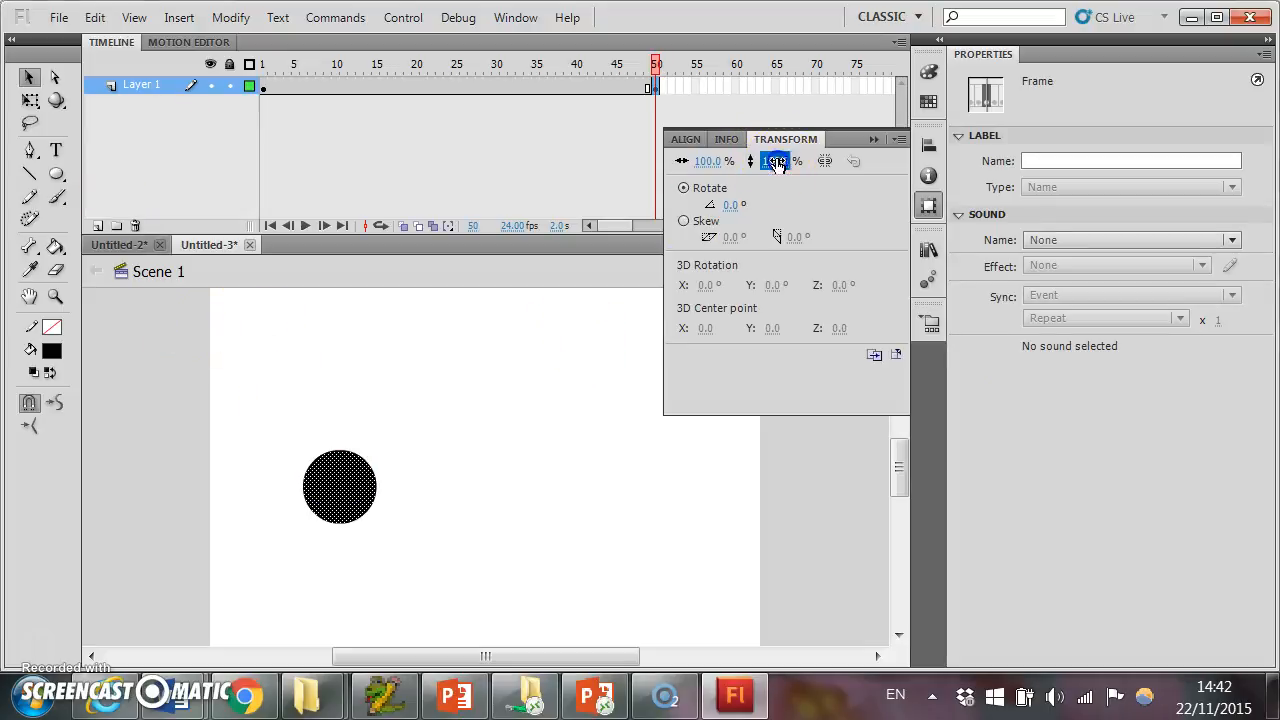
{"action": "type", "text": "250"}
{"action": "left_click", "coordinate": [705, 161]}
{"action": "type", "text": "2"}
{"action": "key", "text": "Return"}
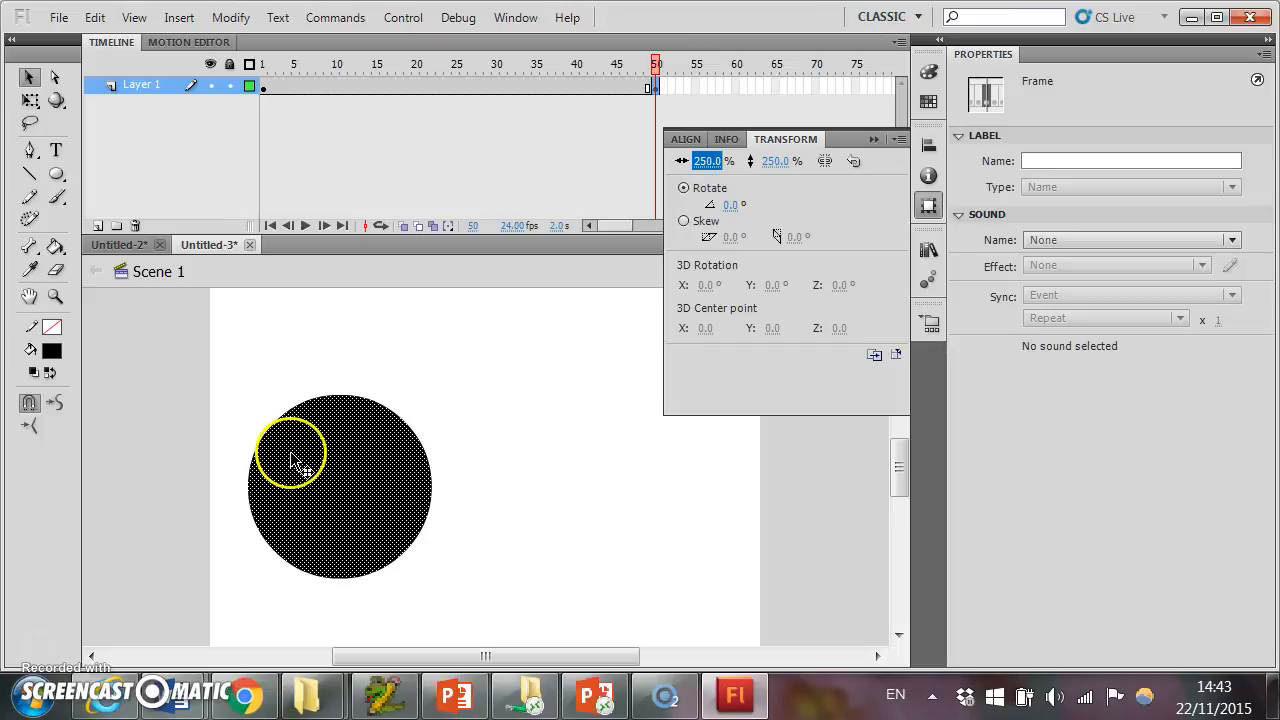
Step: Fill the enlarged circle at frame 50 with light blue and create a shape tween between frames 1 and 50
{"action": "left_click", "coordinate": [52, 350]}
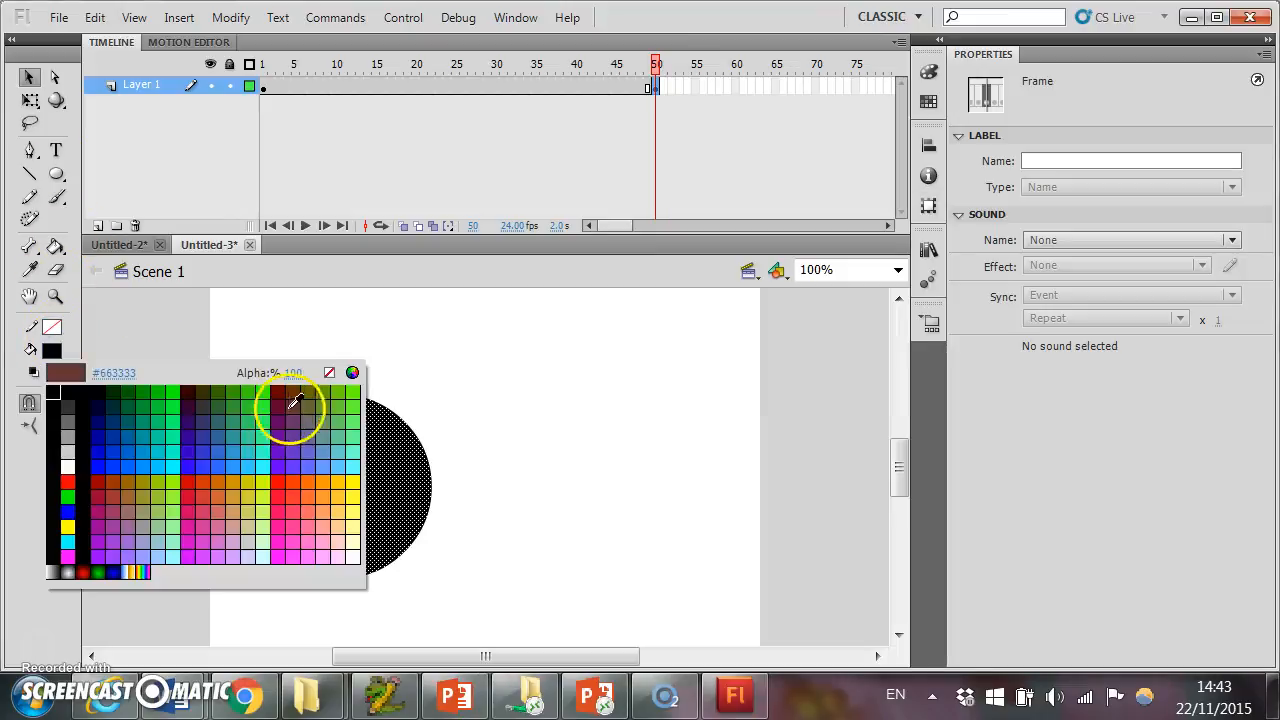
{"action": "left_click", "coordinate": [337, 461]}
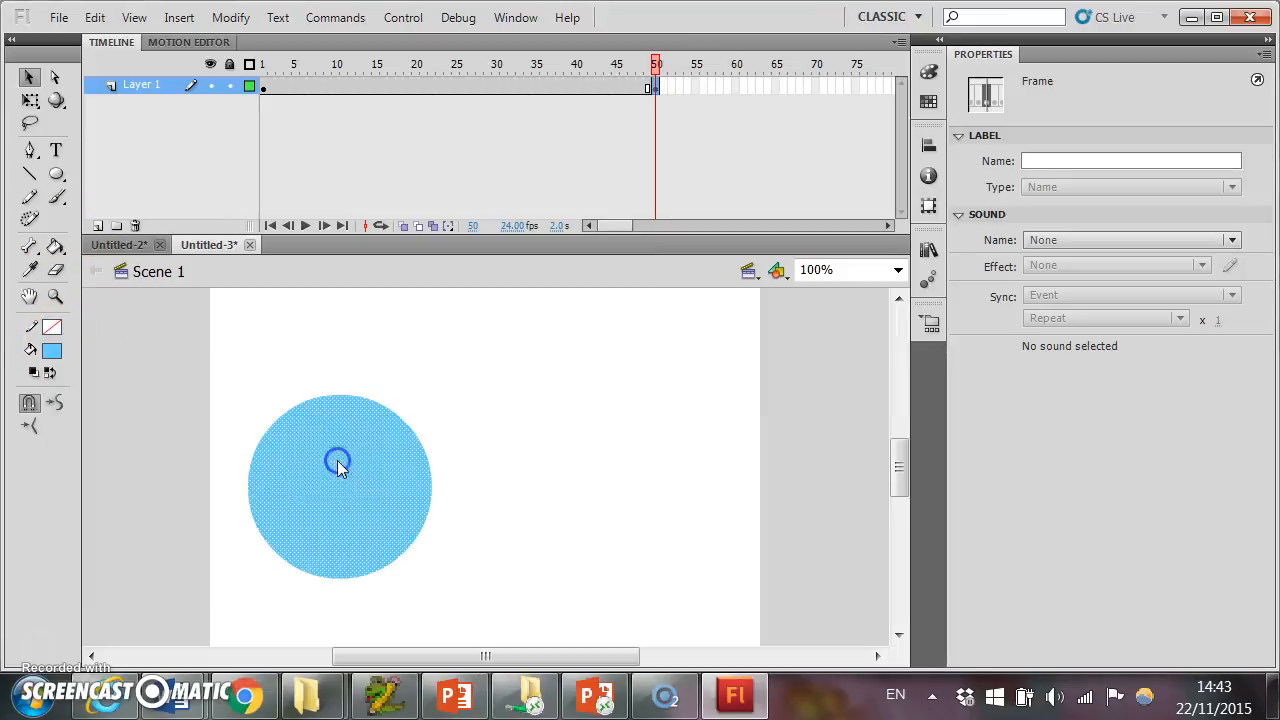
{"action": "right_click", "coordinate": [402, 88]}
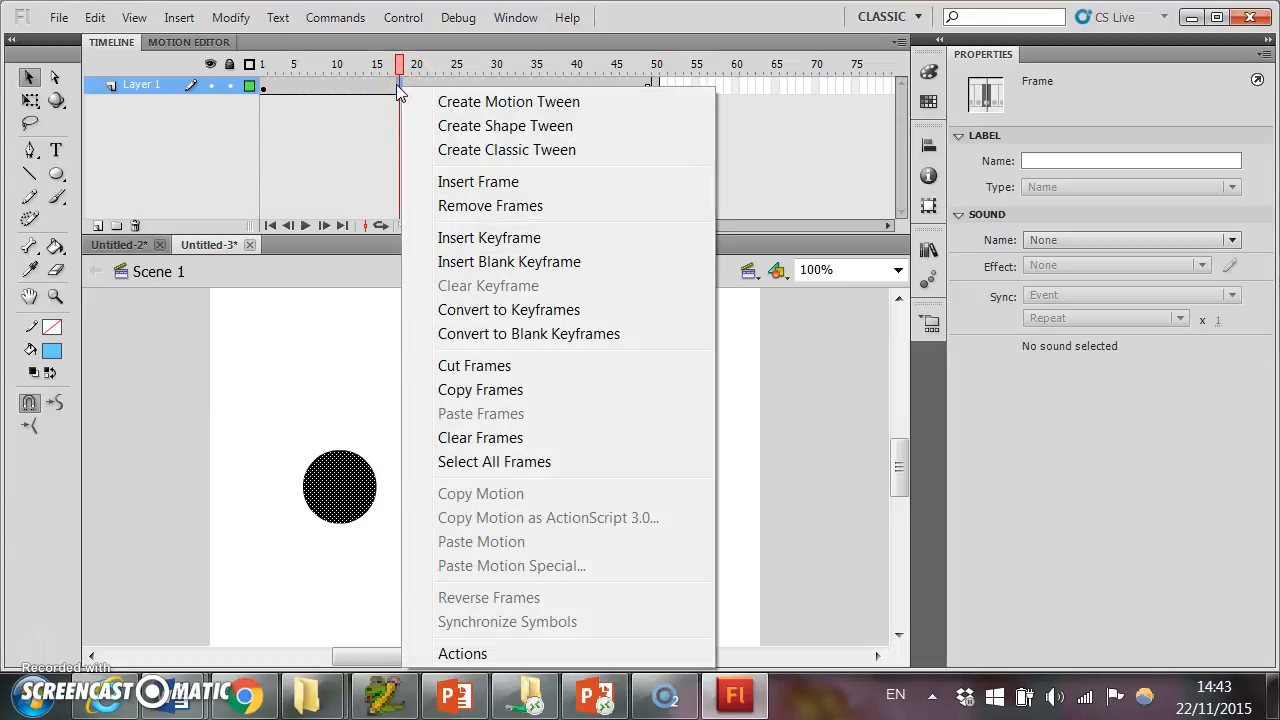
{"action": "left_click", "coordinate": [460, 130]}
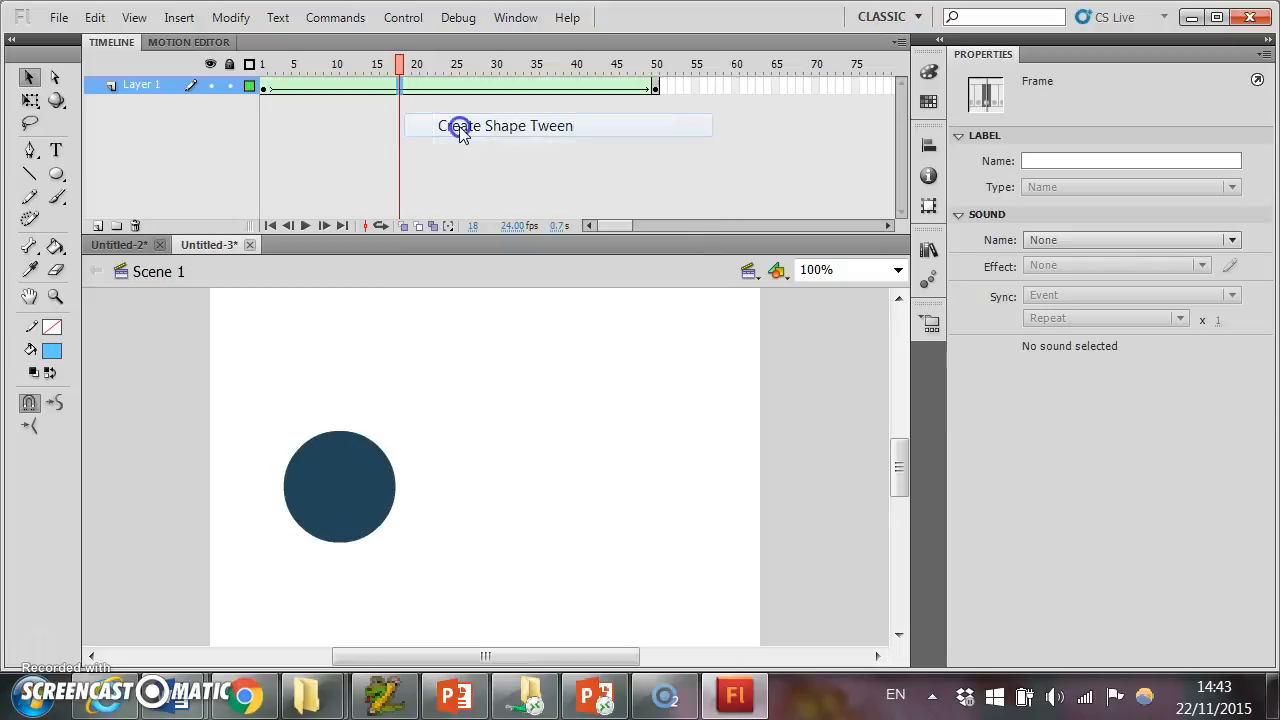
Step: Test the circle's shape tween as a movie from frame 1, and close the preview and the RemoteApp error dialog
{"action": "left_click", "coordinate": [264, 85]}
{"action": "key", "text": "ctrl+Return"}
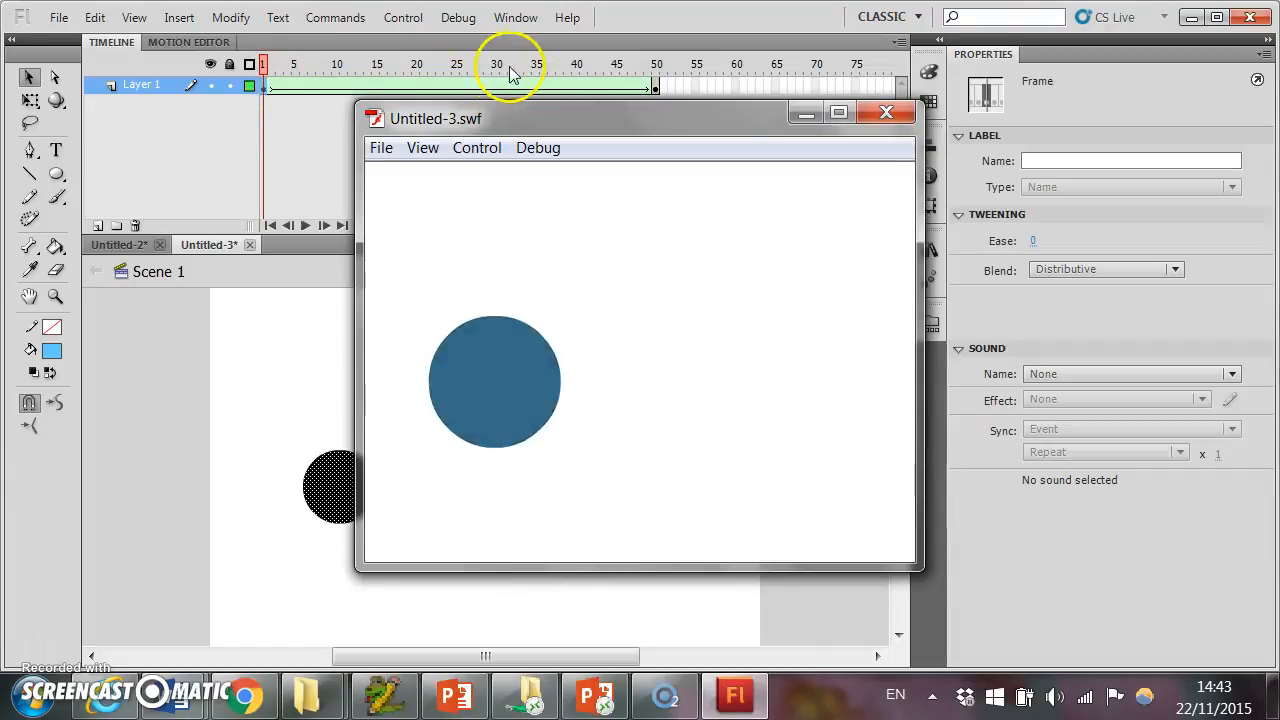
{"action": "left_click", "coordinate": [905, 118]}
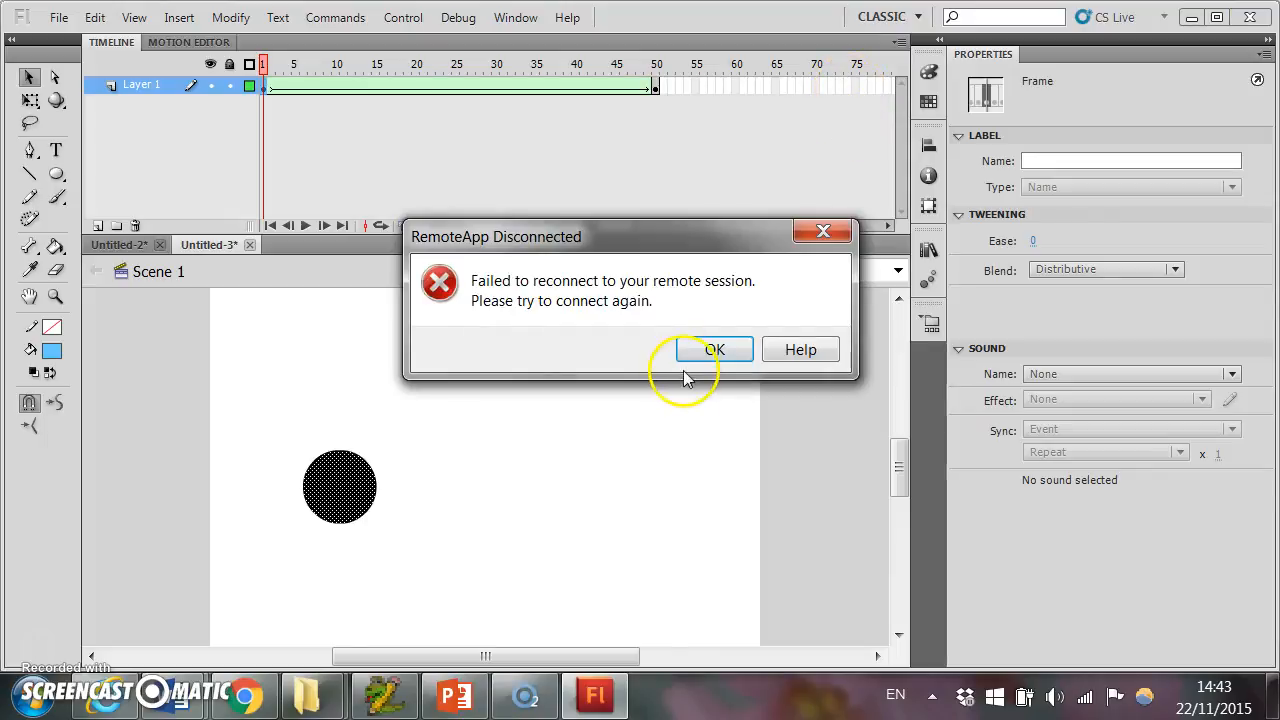
{"action": "left_click", "coordinate": [700, 348]}
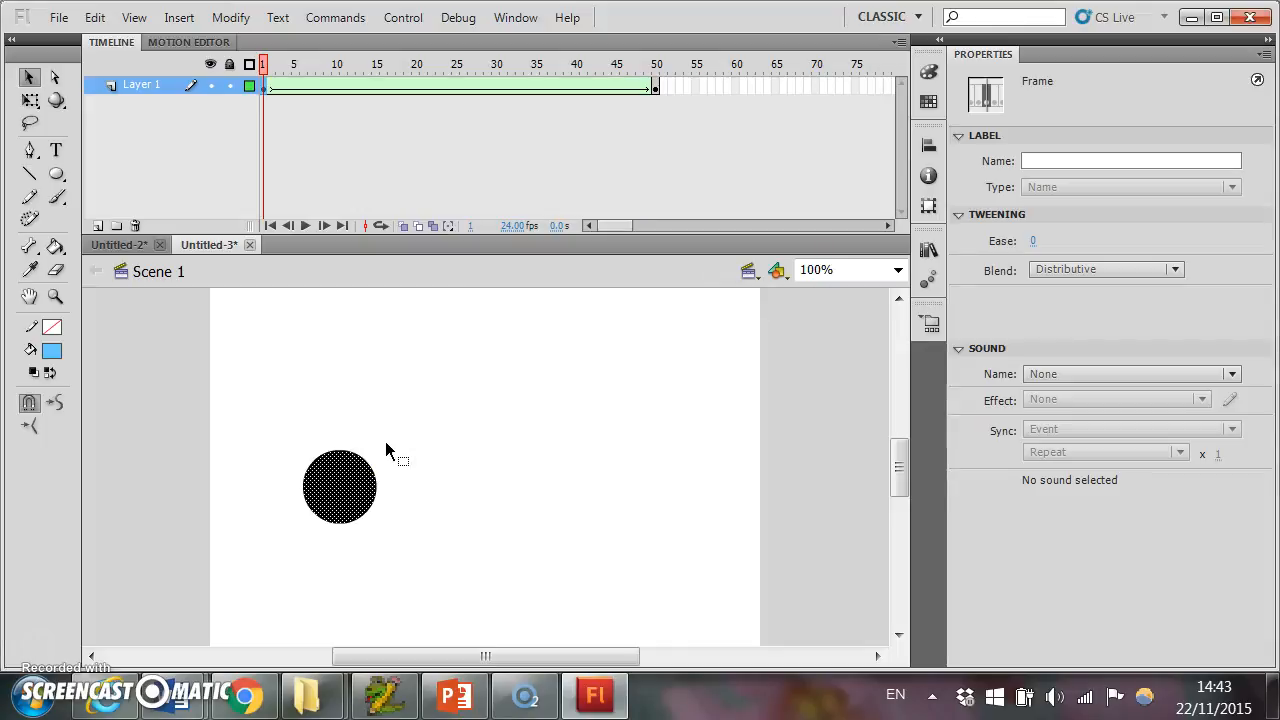
{"action": "left_click", "coordinate": [397, 248]}
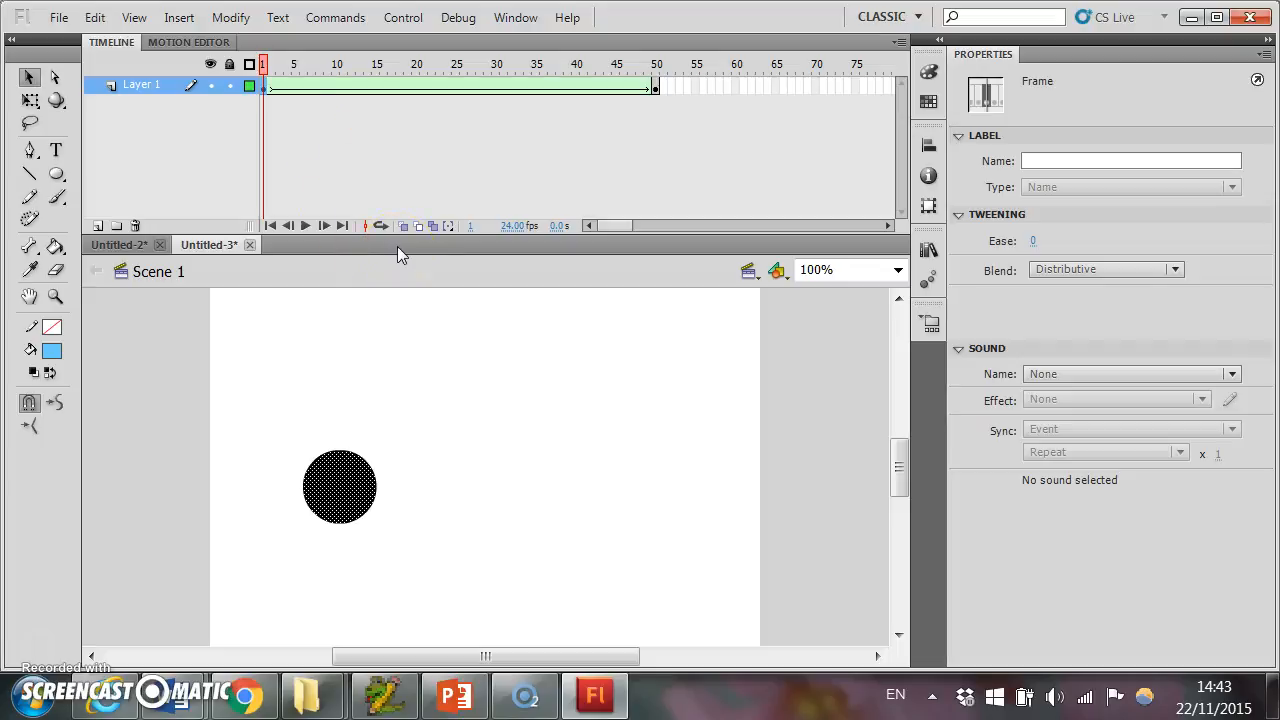